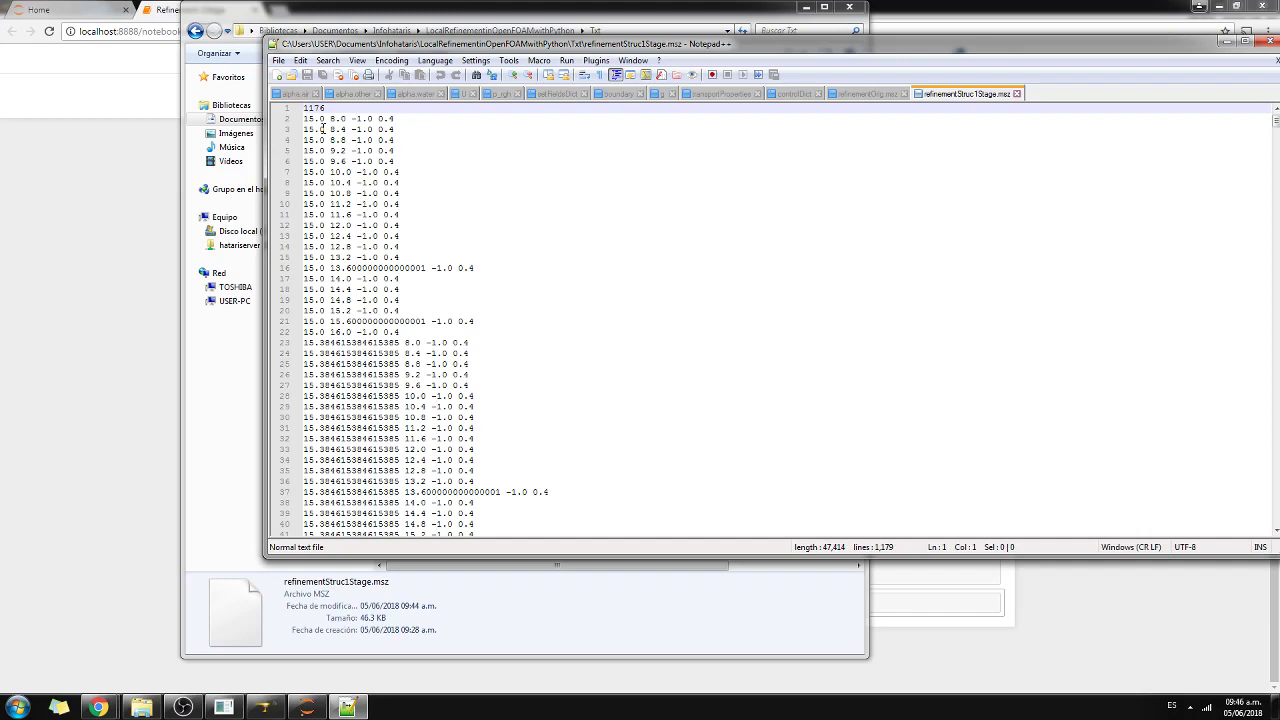
scroll(468, 214, "down", 9)
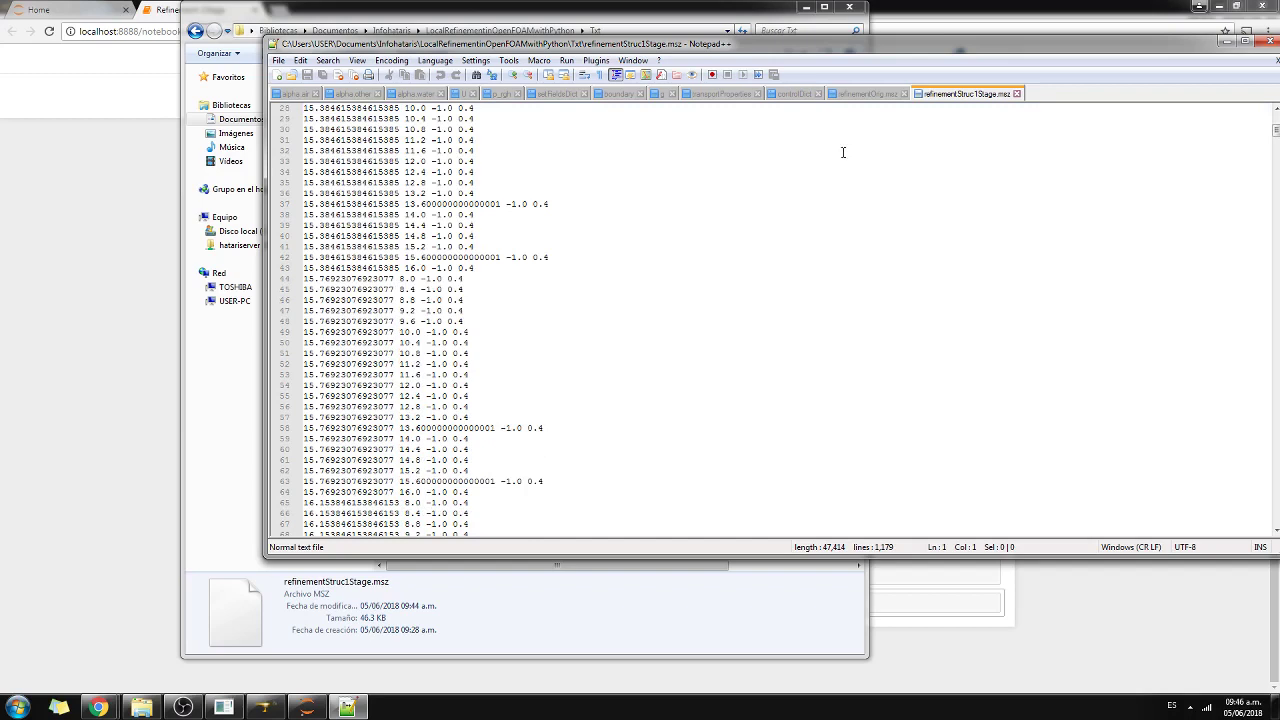
left_click_drag(1276, 130, 1276, 517)
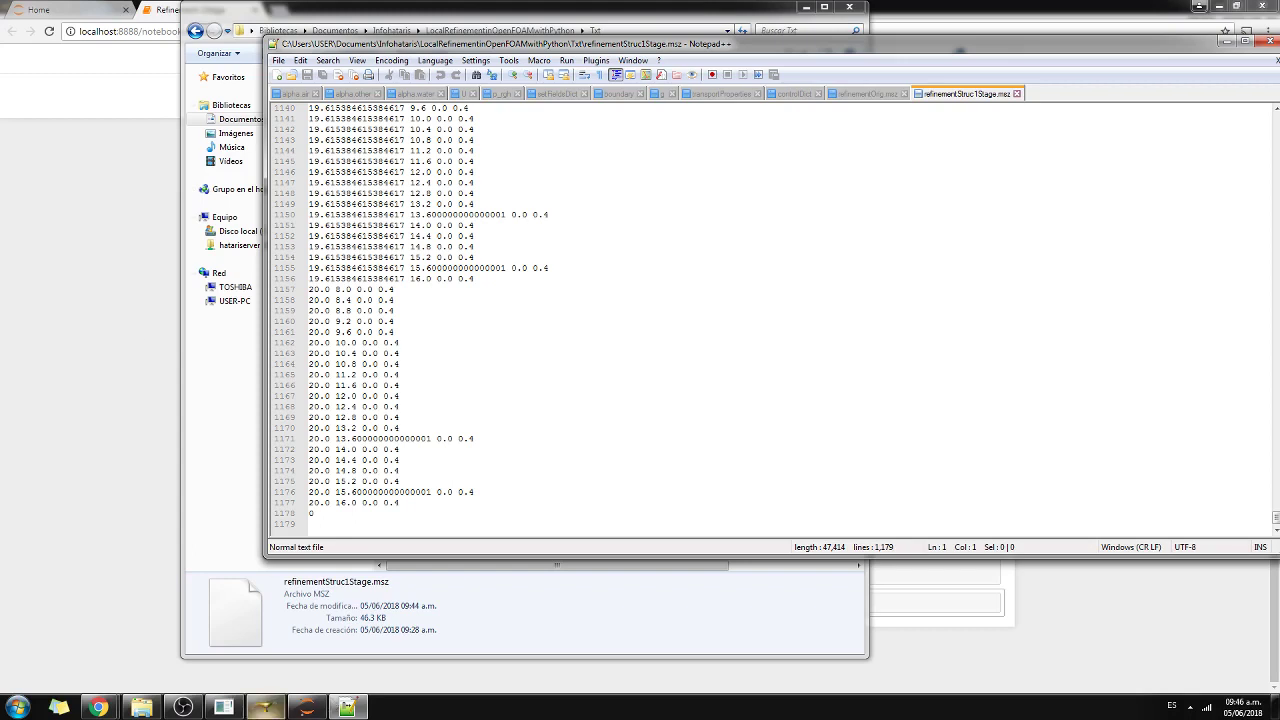
mouse_move(266, 707)
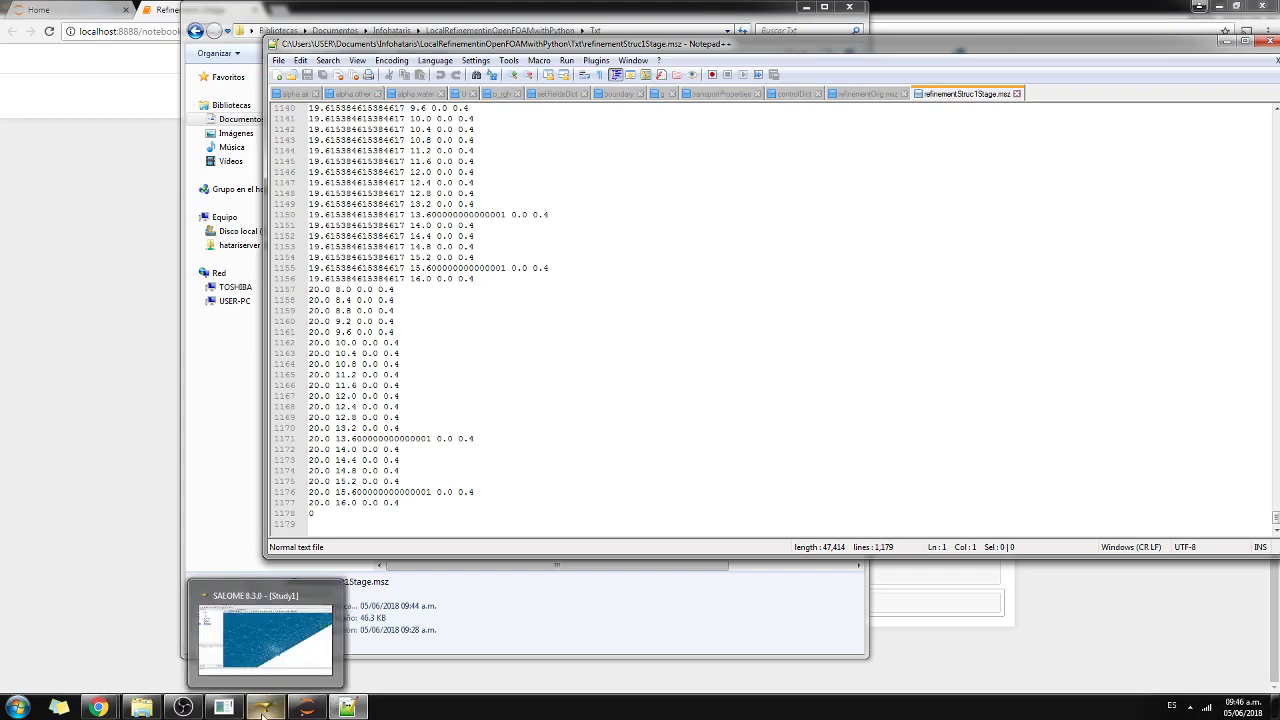
Start a new tetrahedral mesh on Fuse_1.brep_1 using the NETGEN 1D-2D-3D algorithm.
left_click(263, 708)
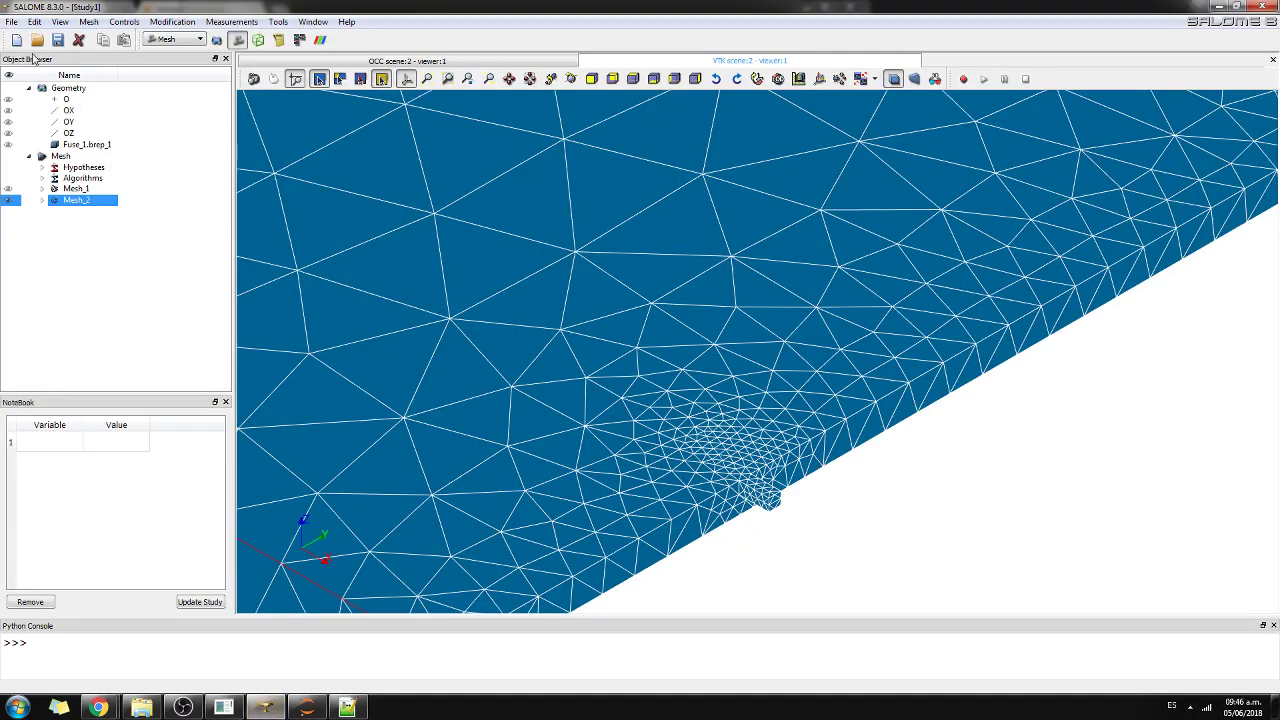
left_click(88, 21)
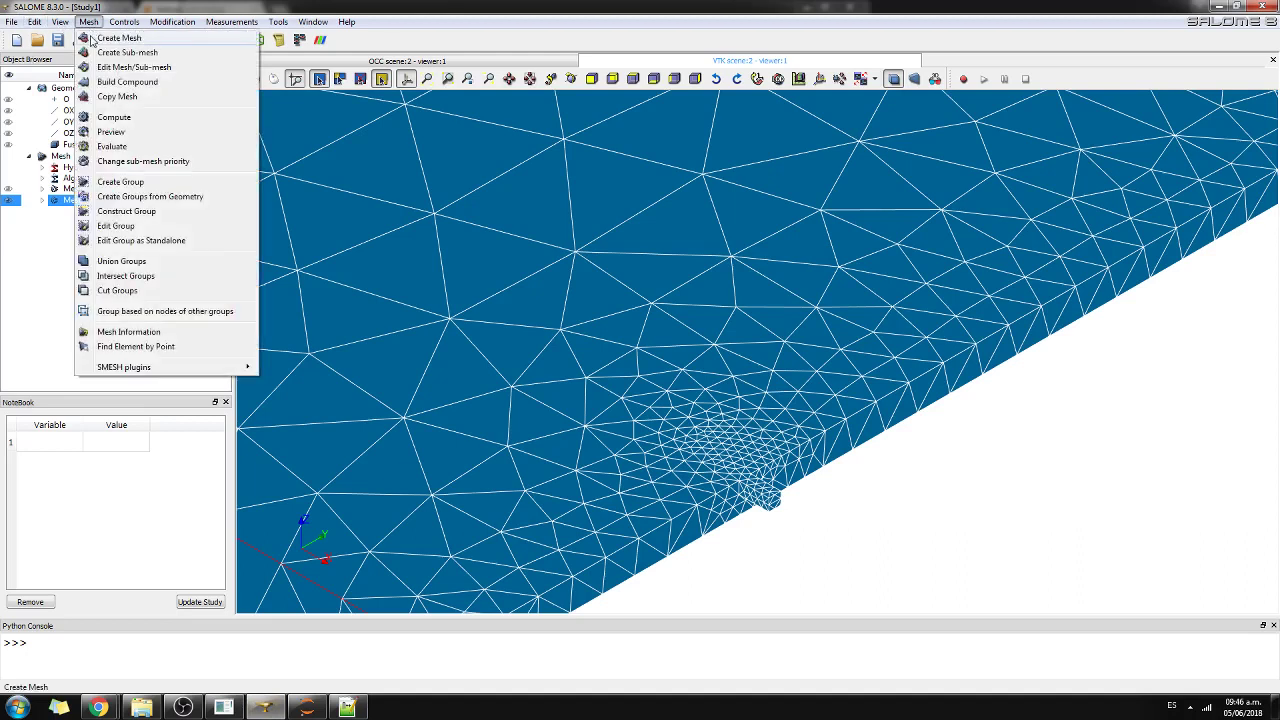
left_click(110, 38)
left_click(100, 145)
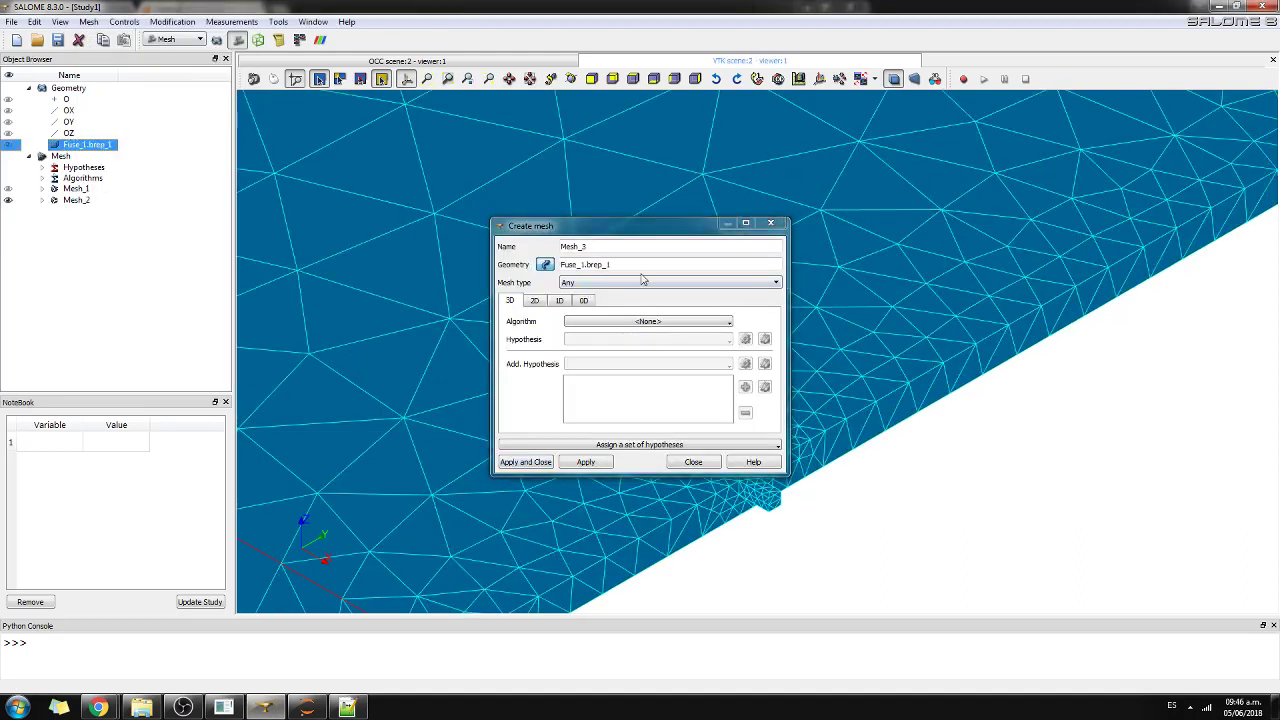
left_click(666, 284)
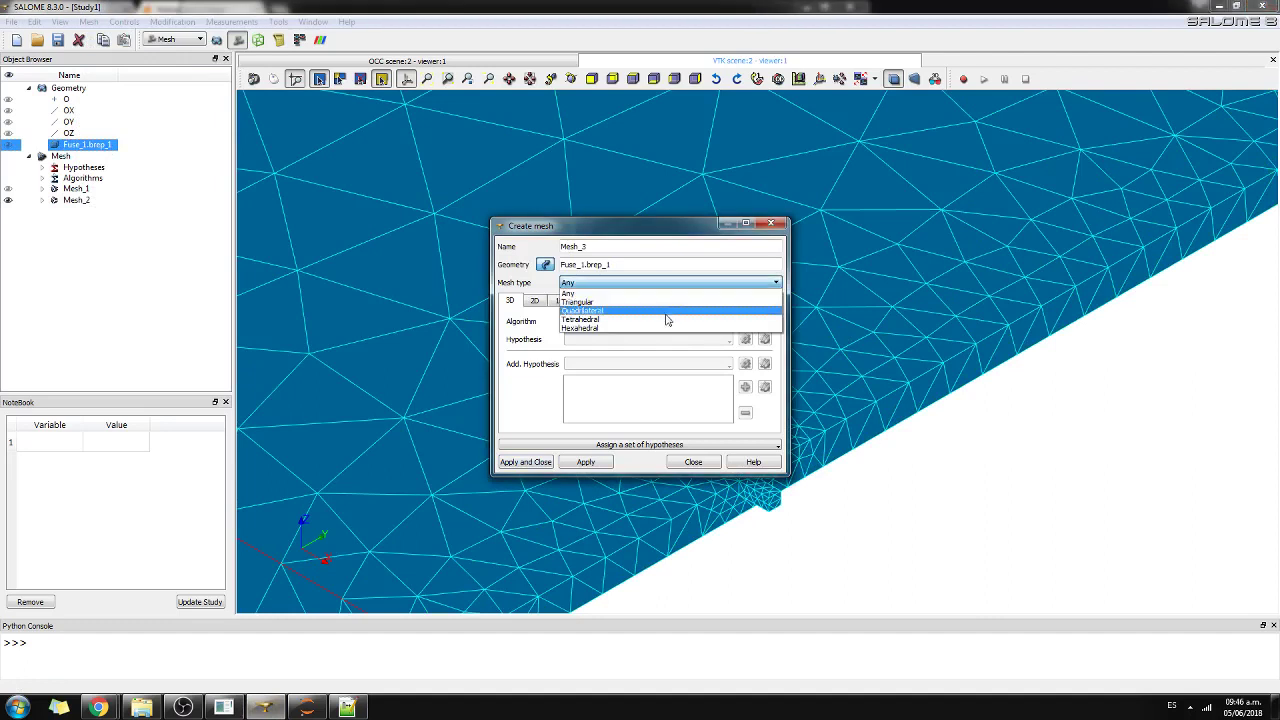
left_click(667, 319)
left_click(666, 321)
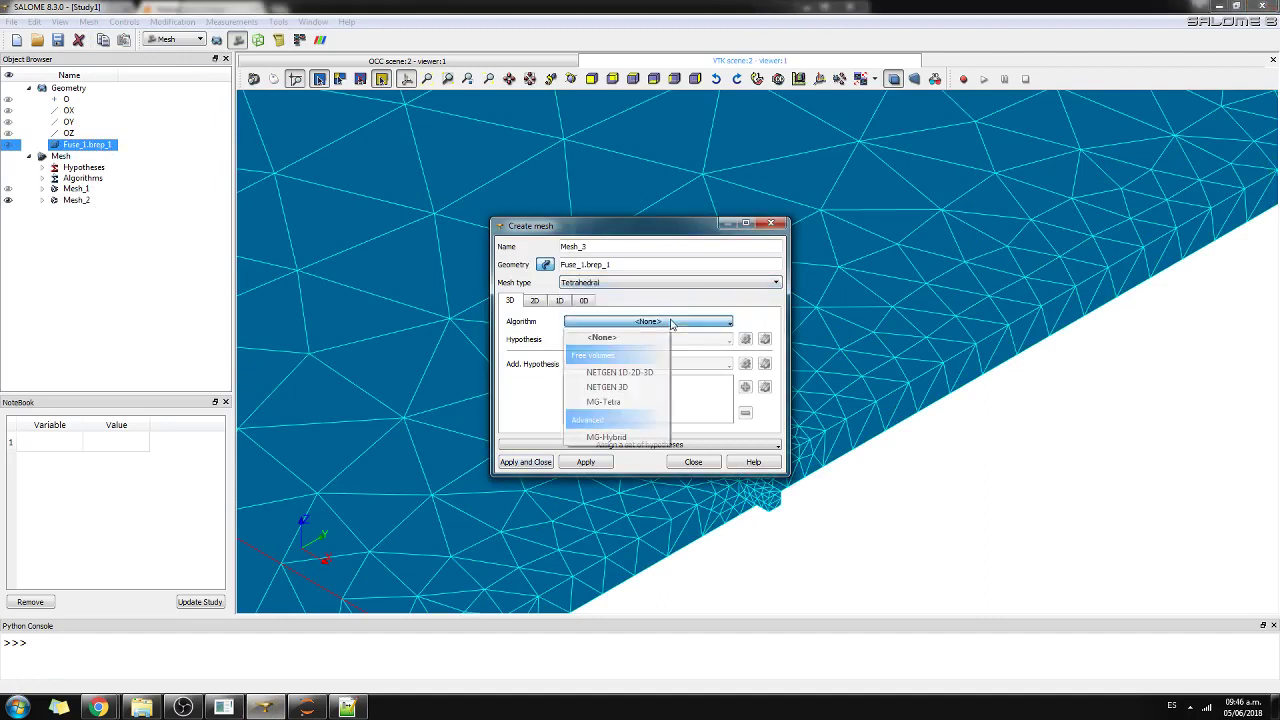
left_click(640, 372)
Add NETGEN 3D Parameters with min size 0.2 and local sizes from refinementStruc1Stage.msz, creating Mesh_3.
left_click(745, 339)
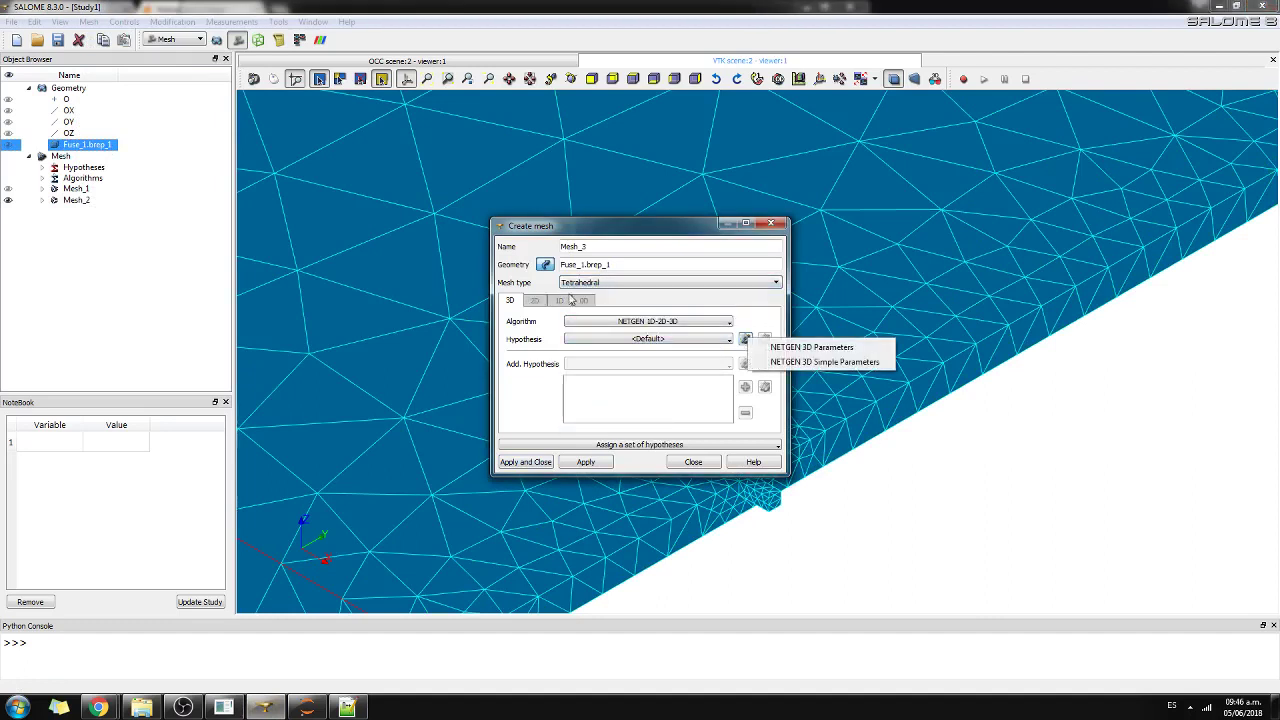
left_click(810, 347)
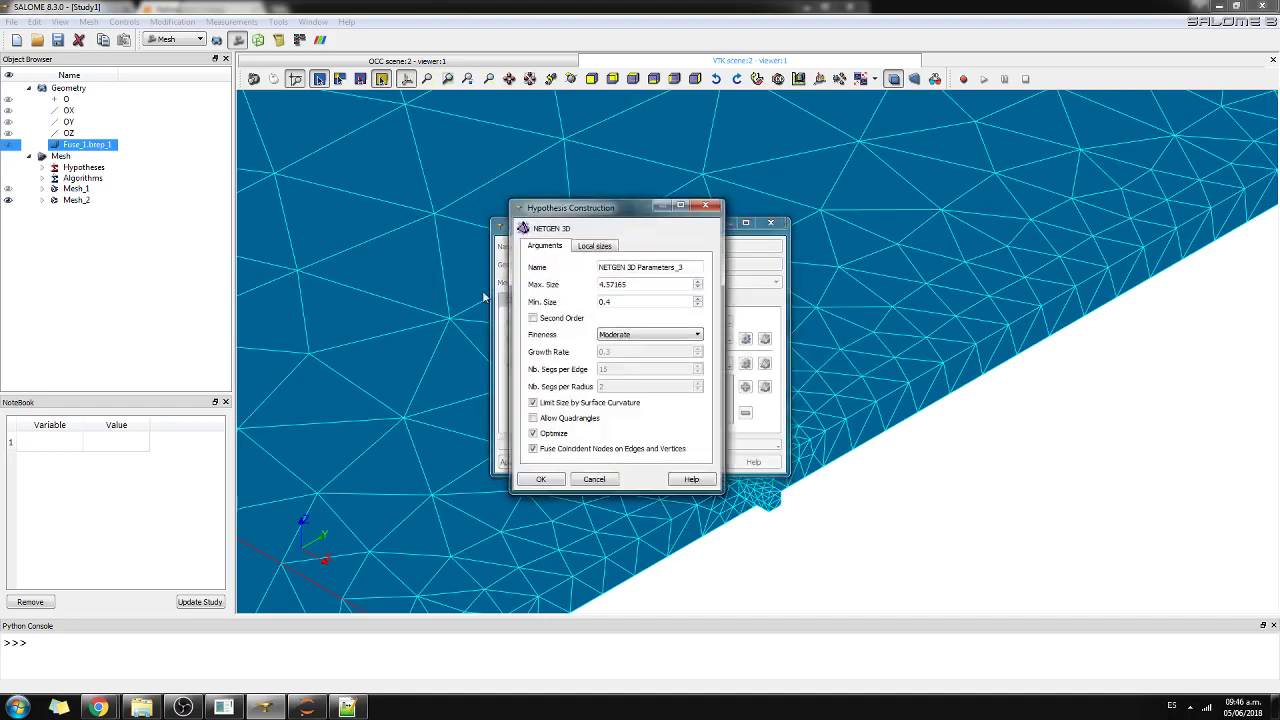
left_click_drag(607, 305, 613, 302)
type("2")
left_click(595, 248)
left_click(552, 450)
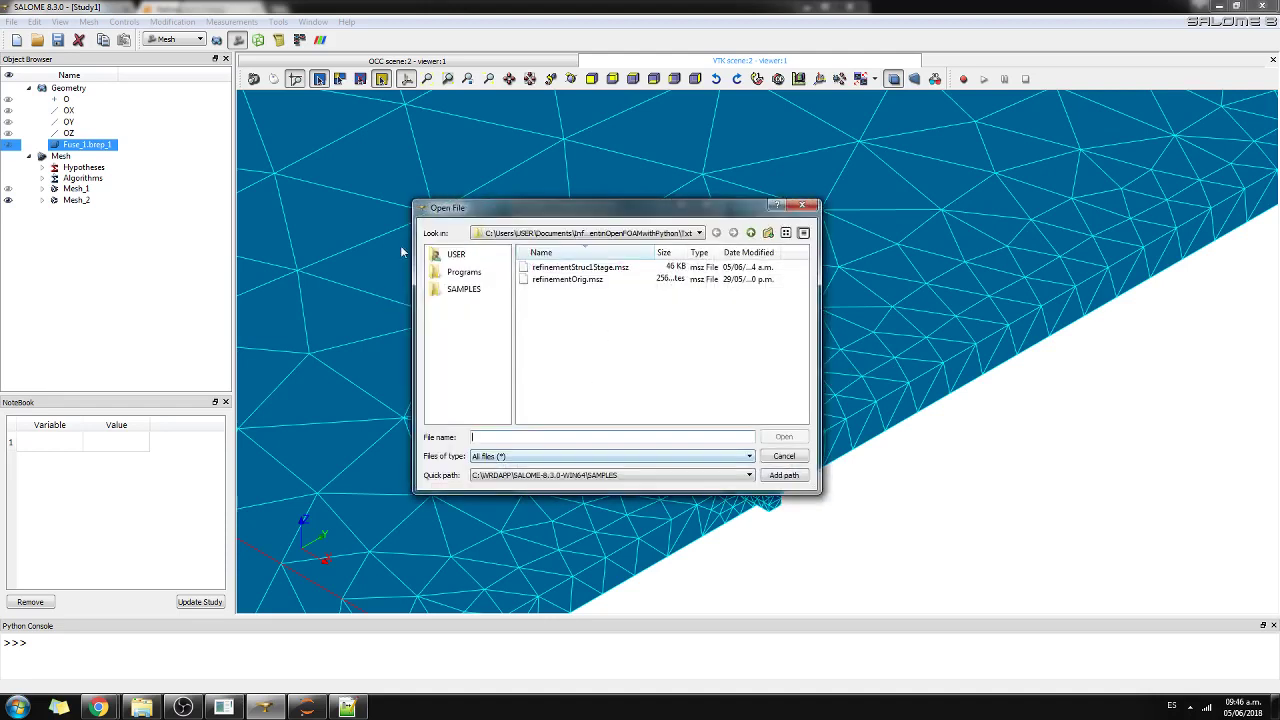
left_click(568, 268)
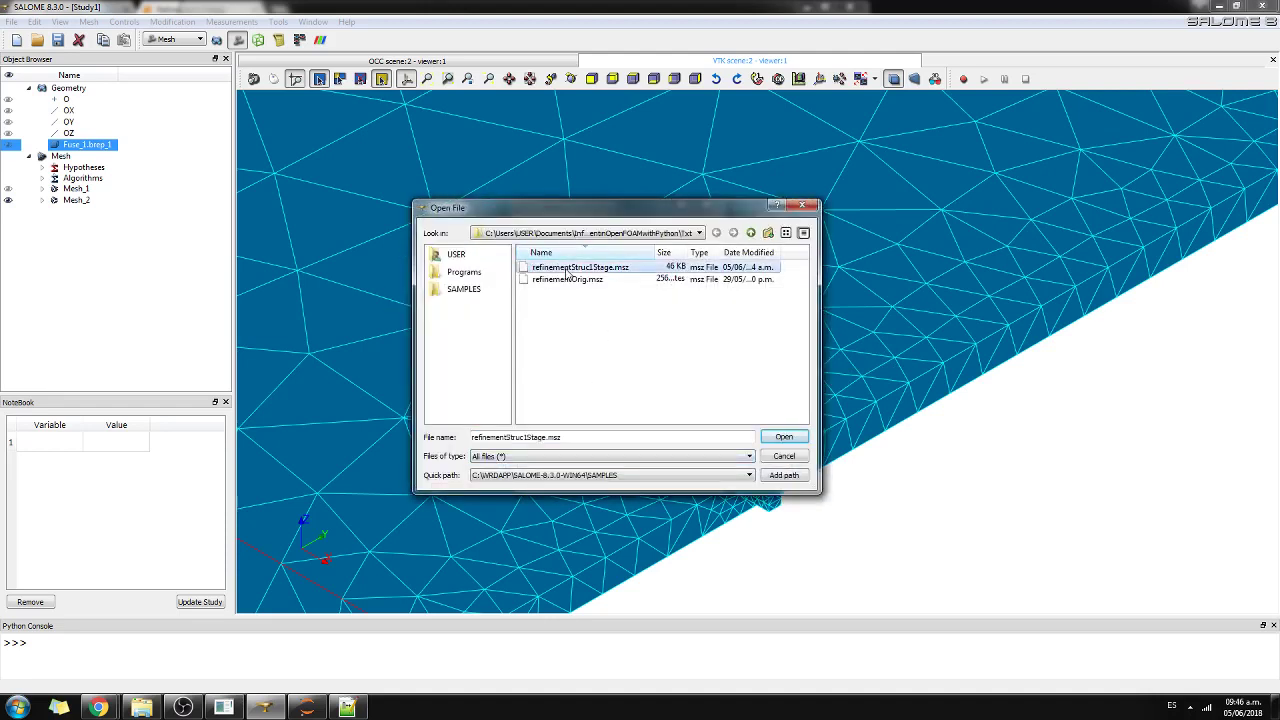
left_click(788, 442)
left_click(541, 479)
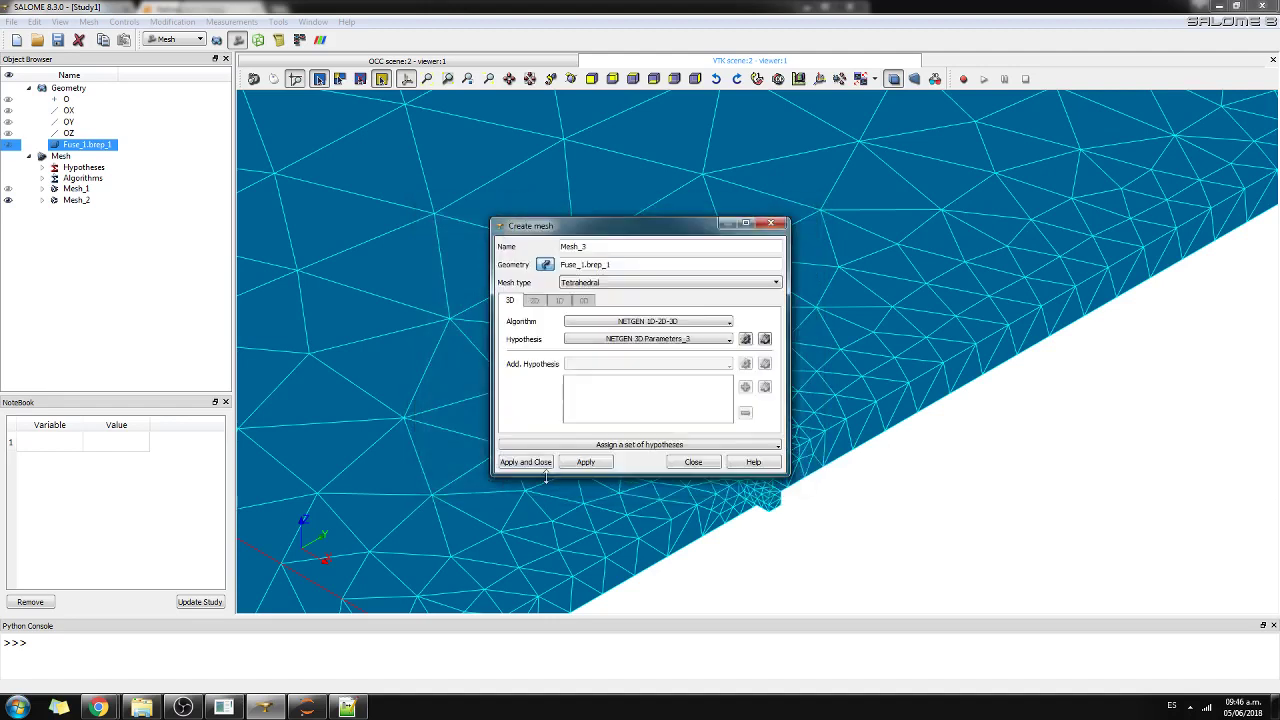
left_click(530, 462)
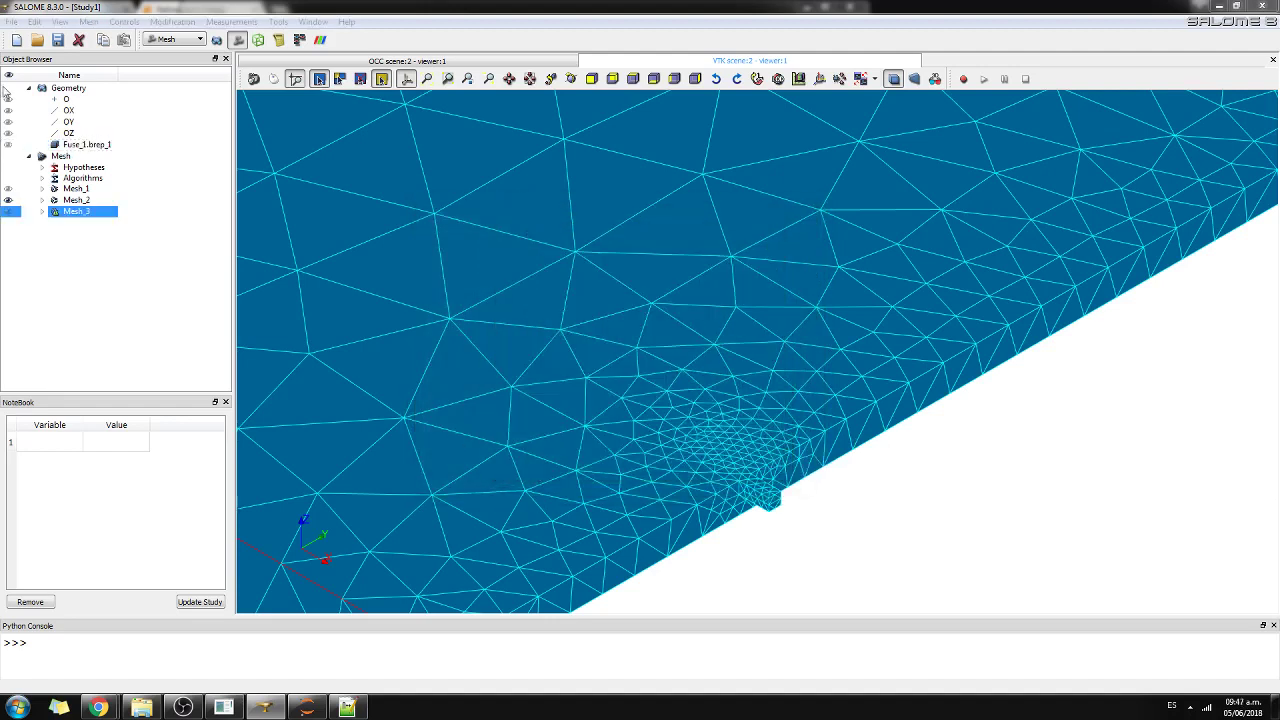
Compute Mesh_3 (1616 nodes, 7054 tetrahedra) and hide Mesh_2 so only Mesh_3 shows.
right_click(80, 213)
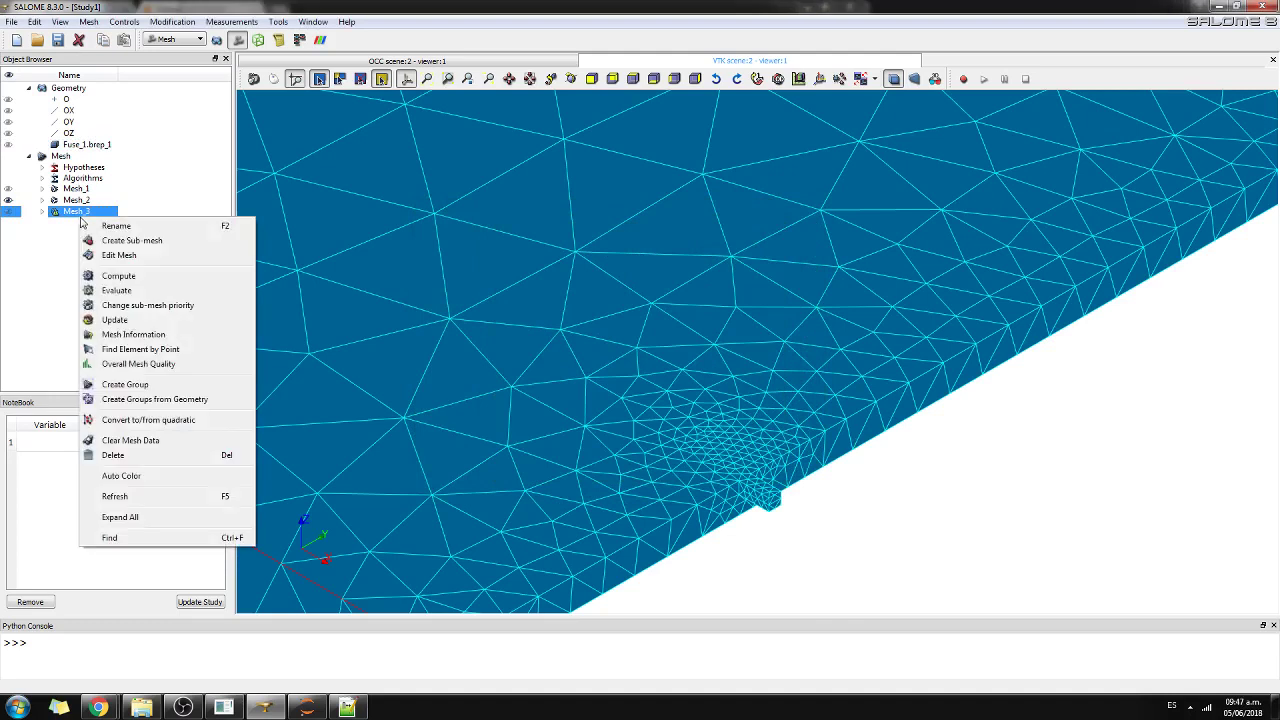
left_click(117, 276)
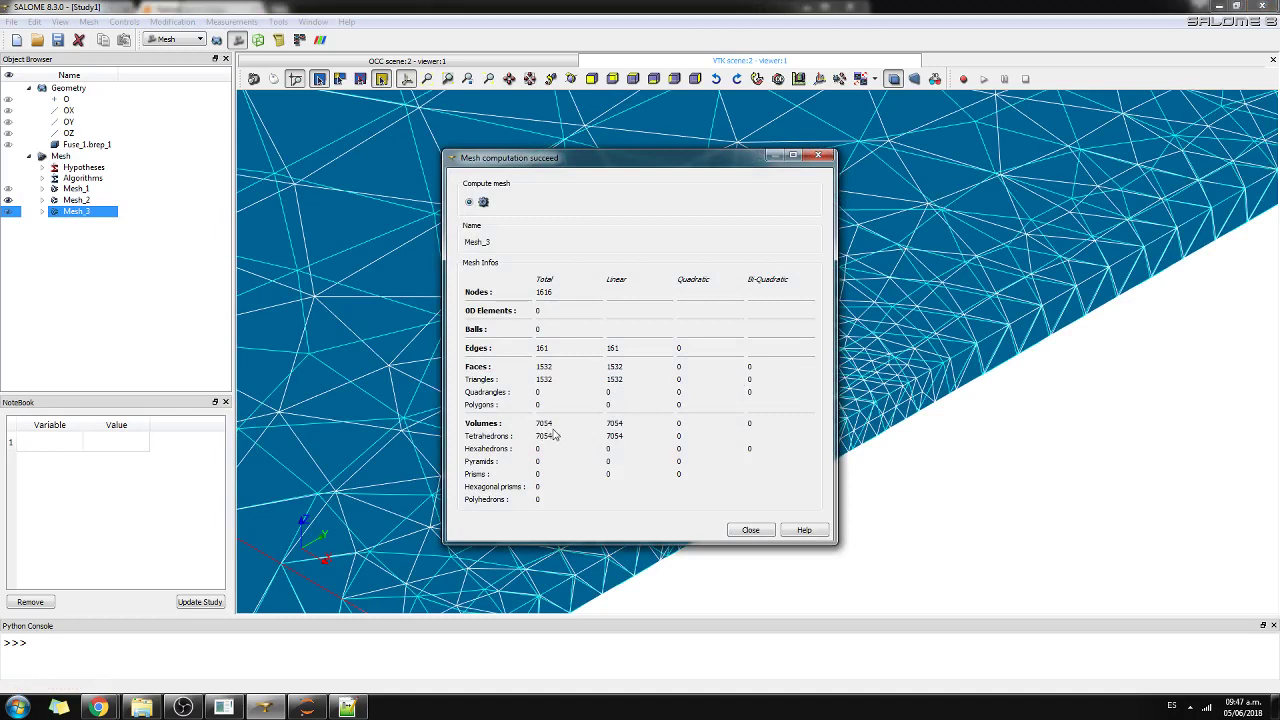
left_click(820, 155)
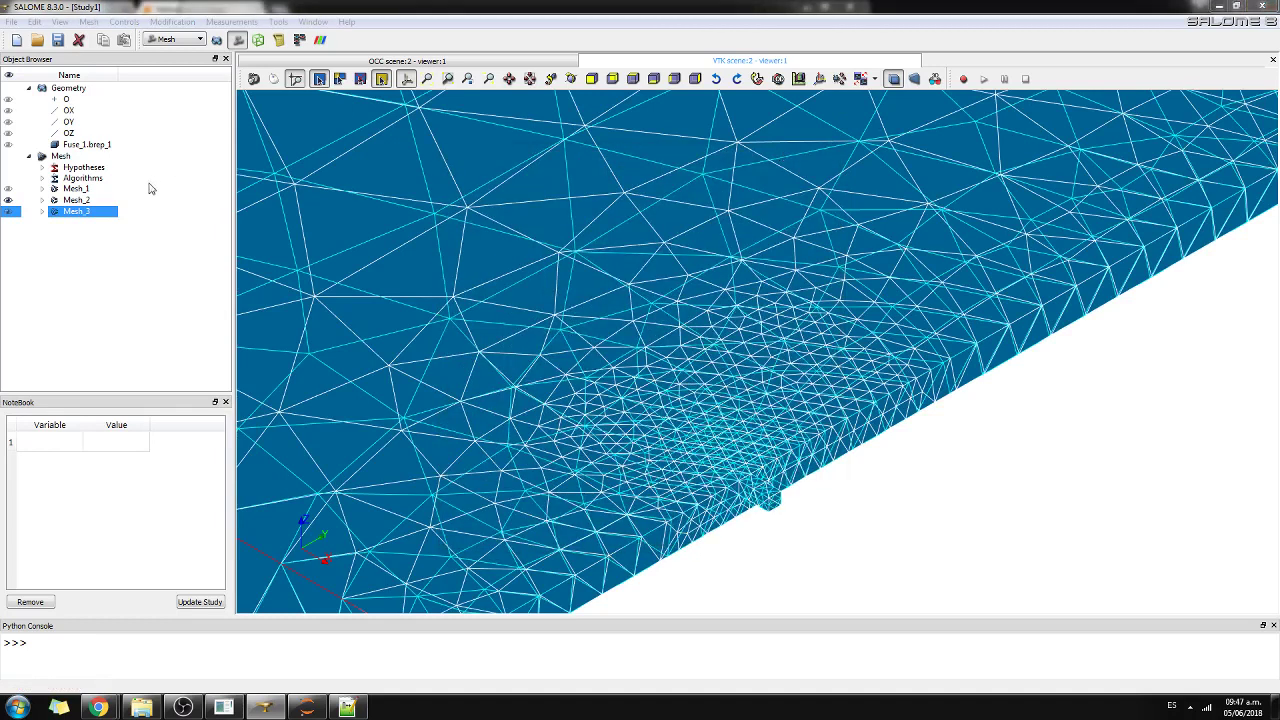
left_click(9, 200)
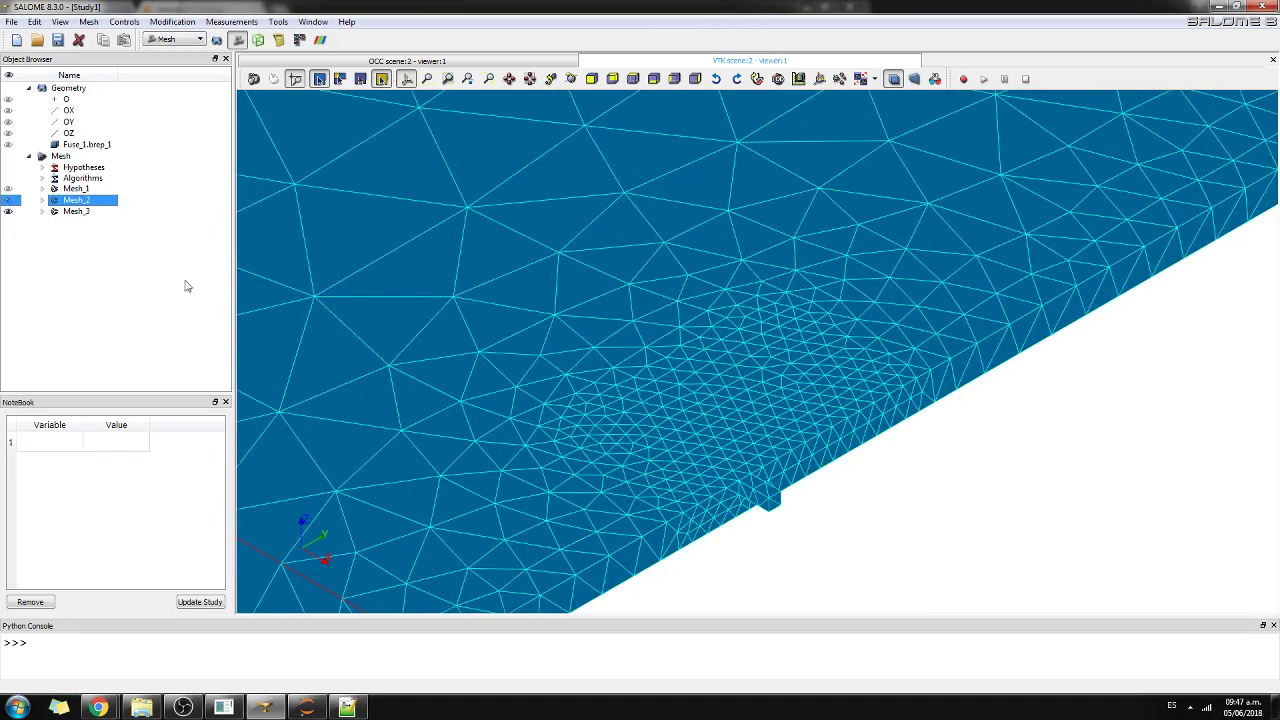
left_click(764, 494)
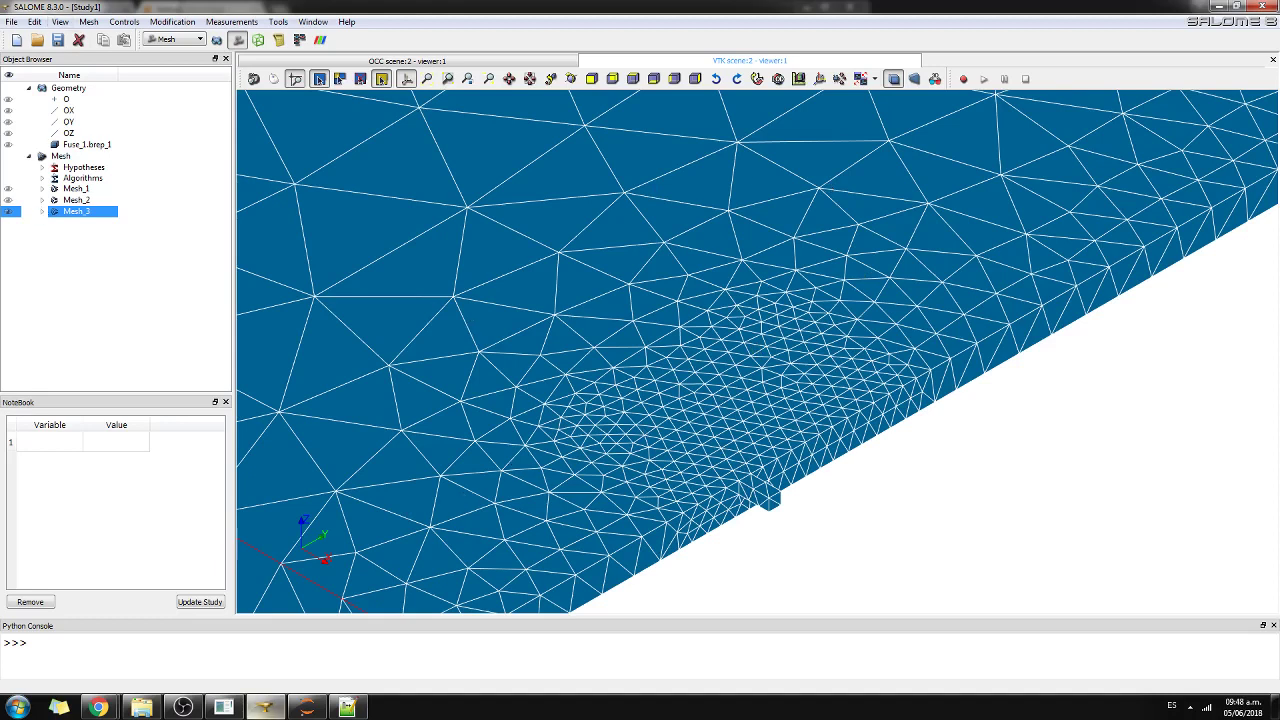
mouse_move(307, 712)
left_click(307, 708)
left_click(307, 708)
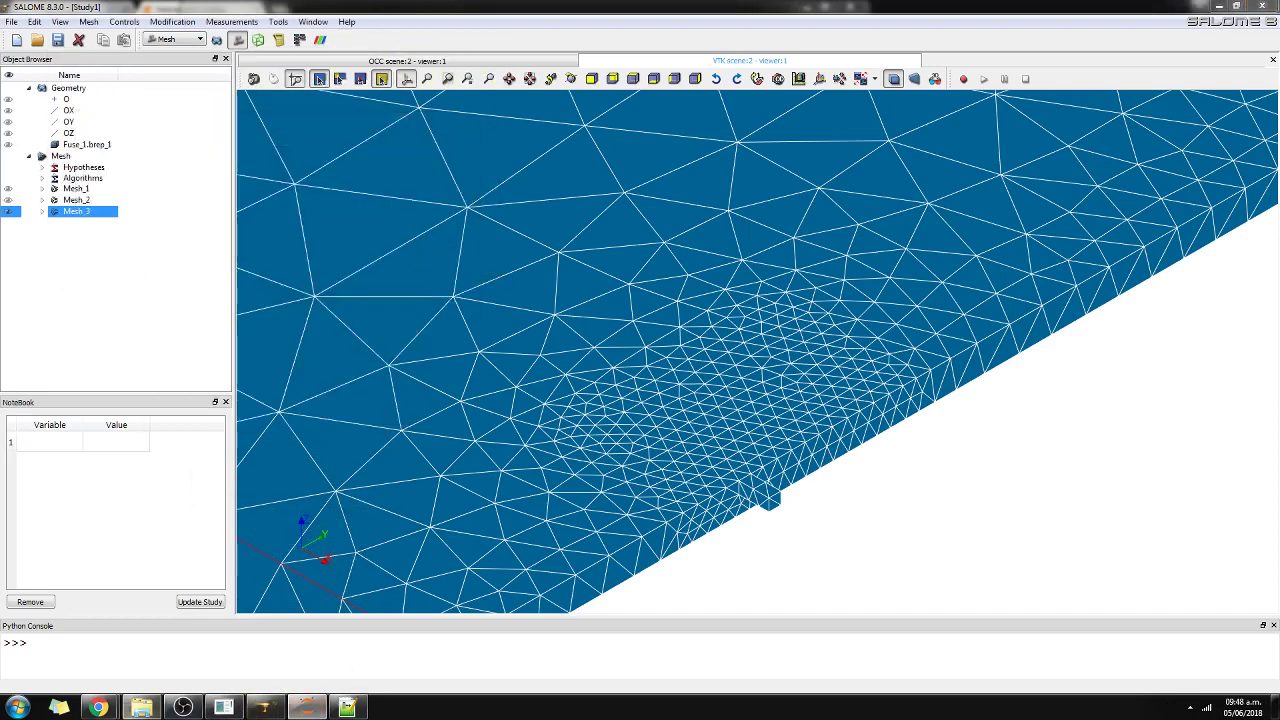
Open the Refinement-2Stage notebook from the Jupyter file list.
mouse_move(97, 708)
left_click(82, 651)
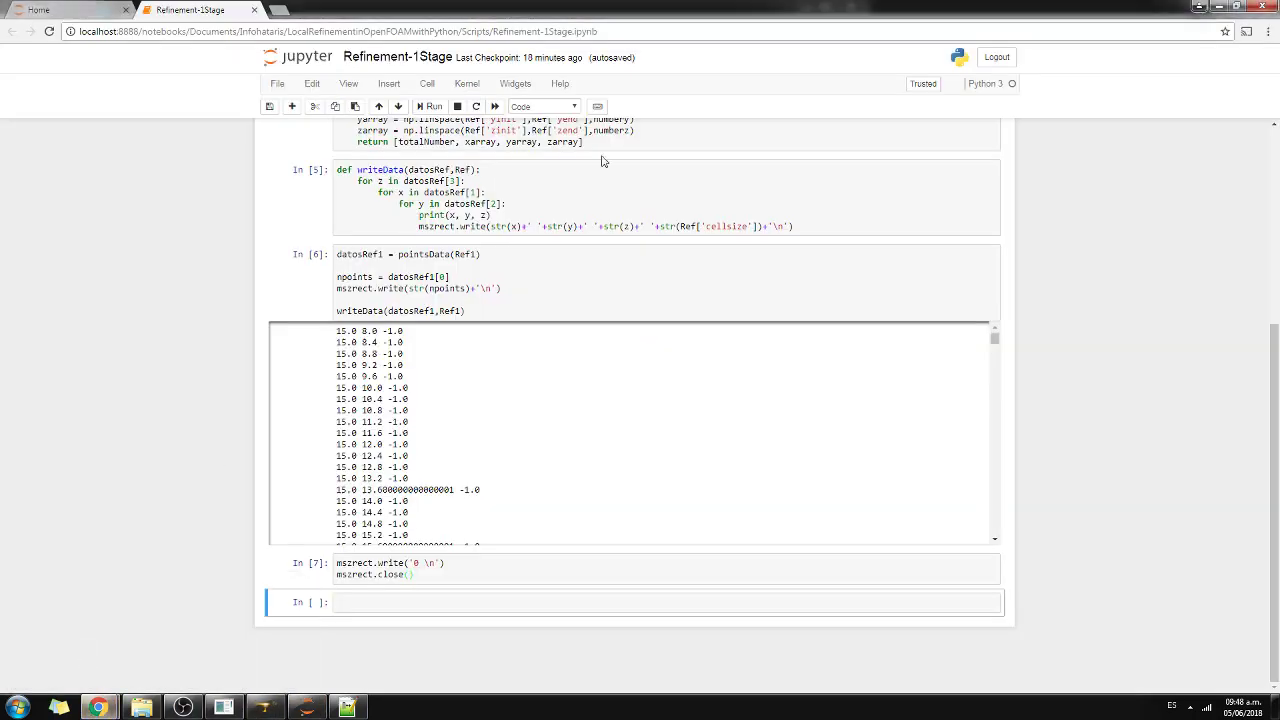
left_click(85, 11)
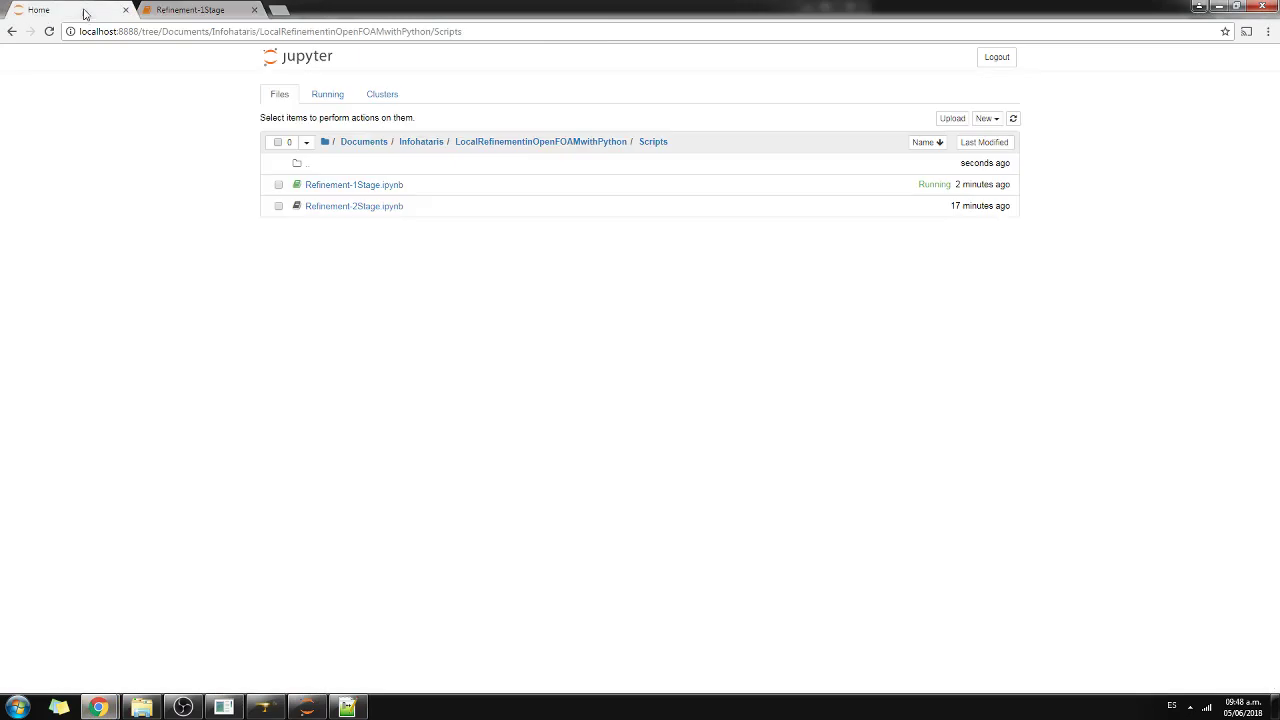
left_click(360, 206)
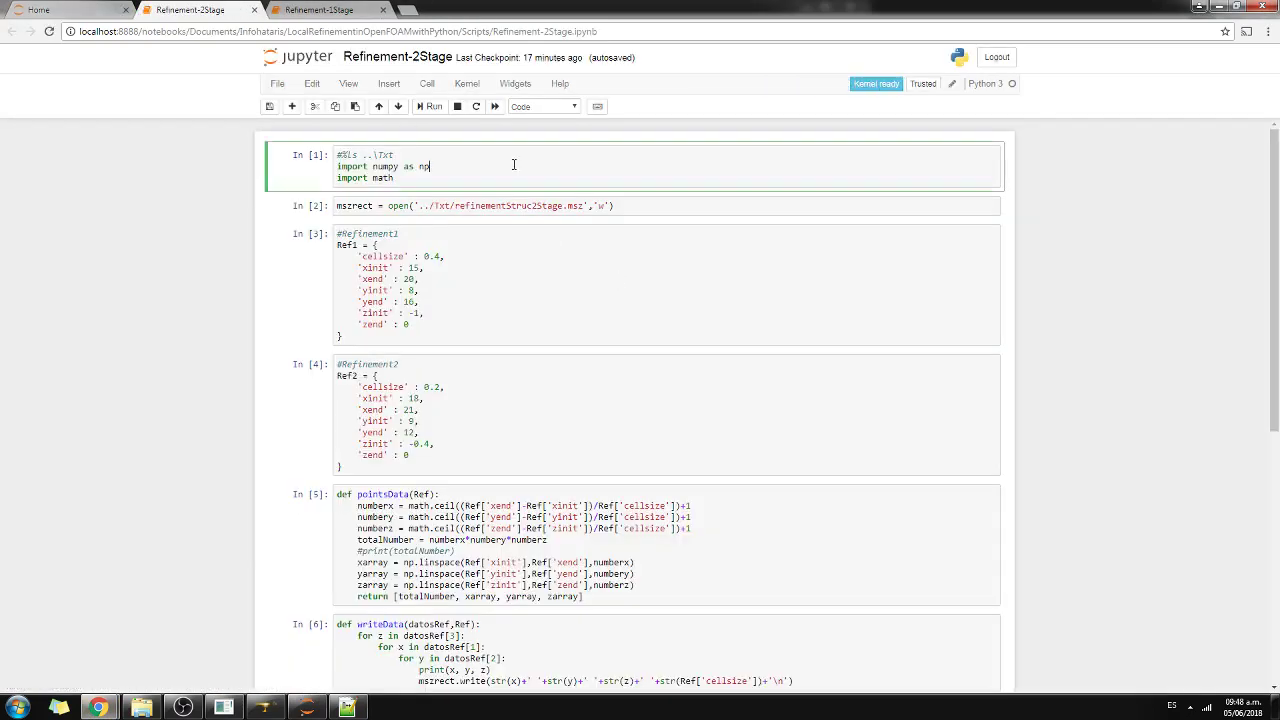
left_click_drag(474, 205, 574, 206)
left_click(485, 164)
Run the setup cells: imports, output file, Refinement1 and Refinement2 definitions, pointsData and writeData functions.
left_click(432, 107)
left_click(432, 107)
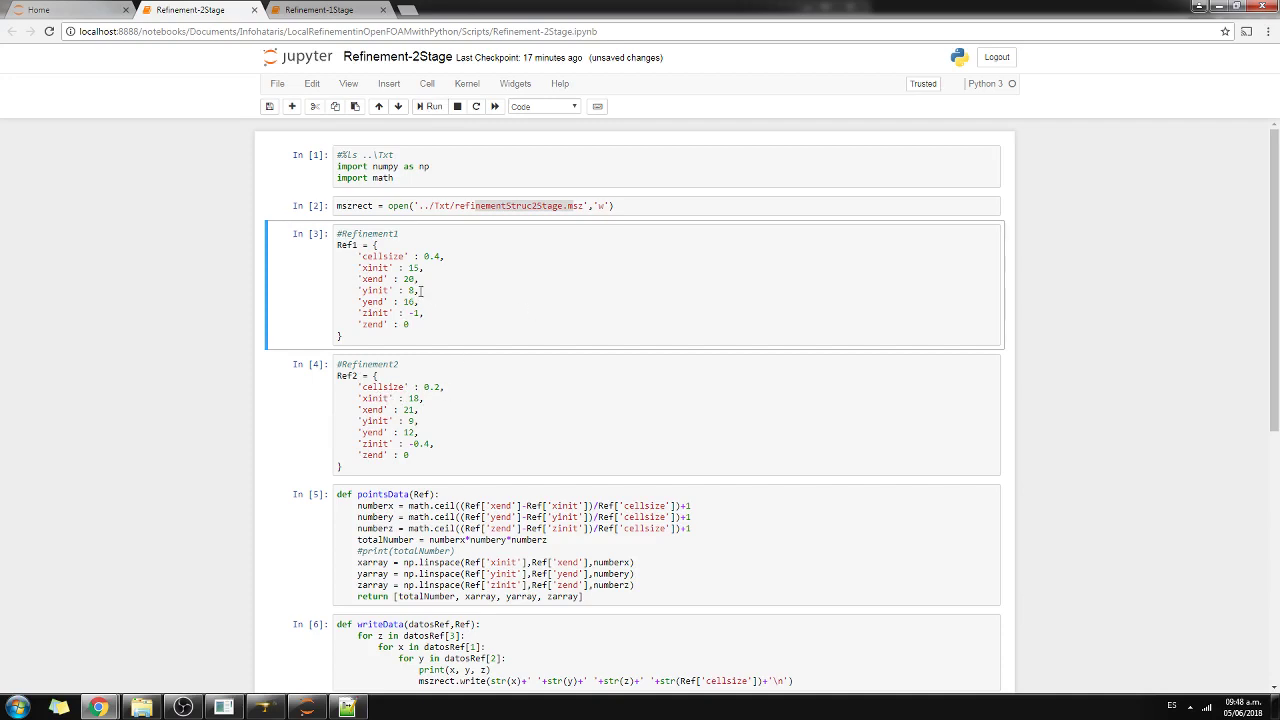
left_click(429, 107)
left_click(429, 107)
scroll(464, 497, "down", 2)
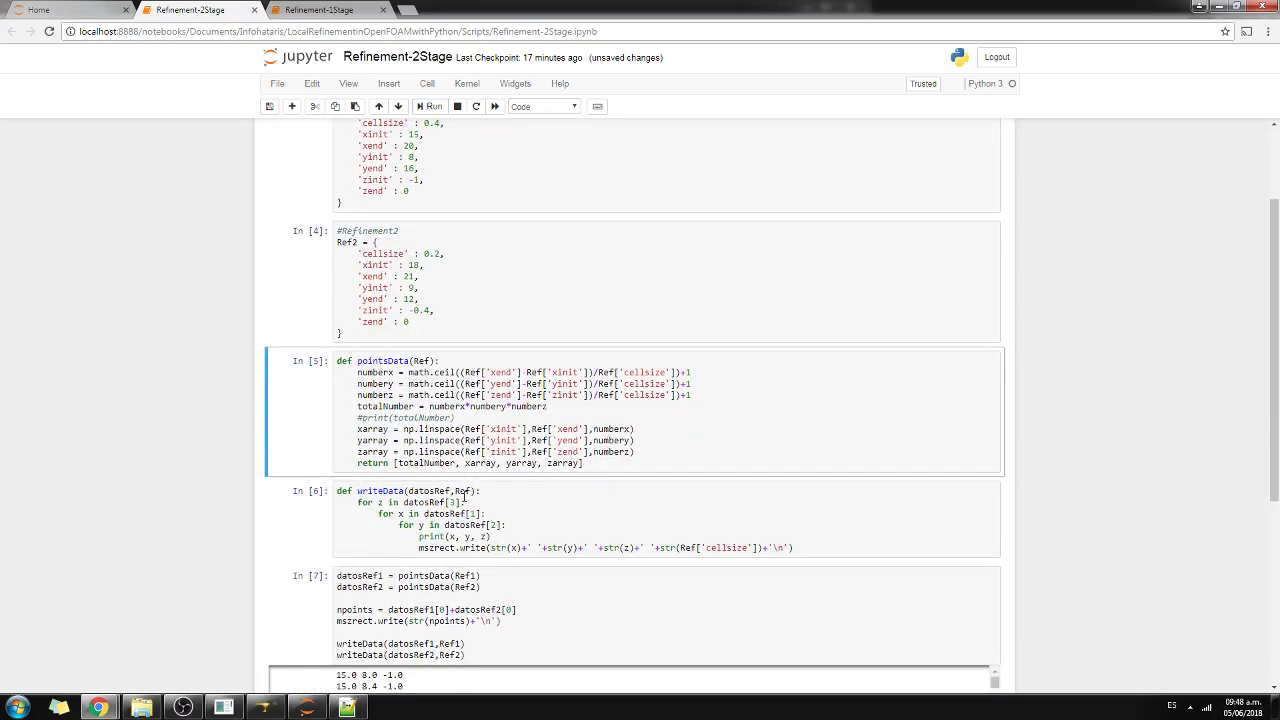
left_click(427, 107)
left_click(427, 107)
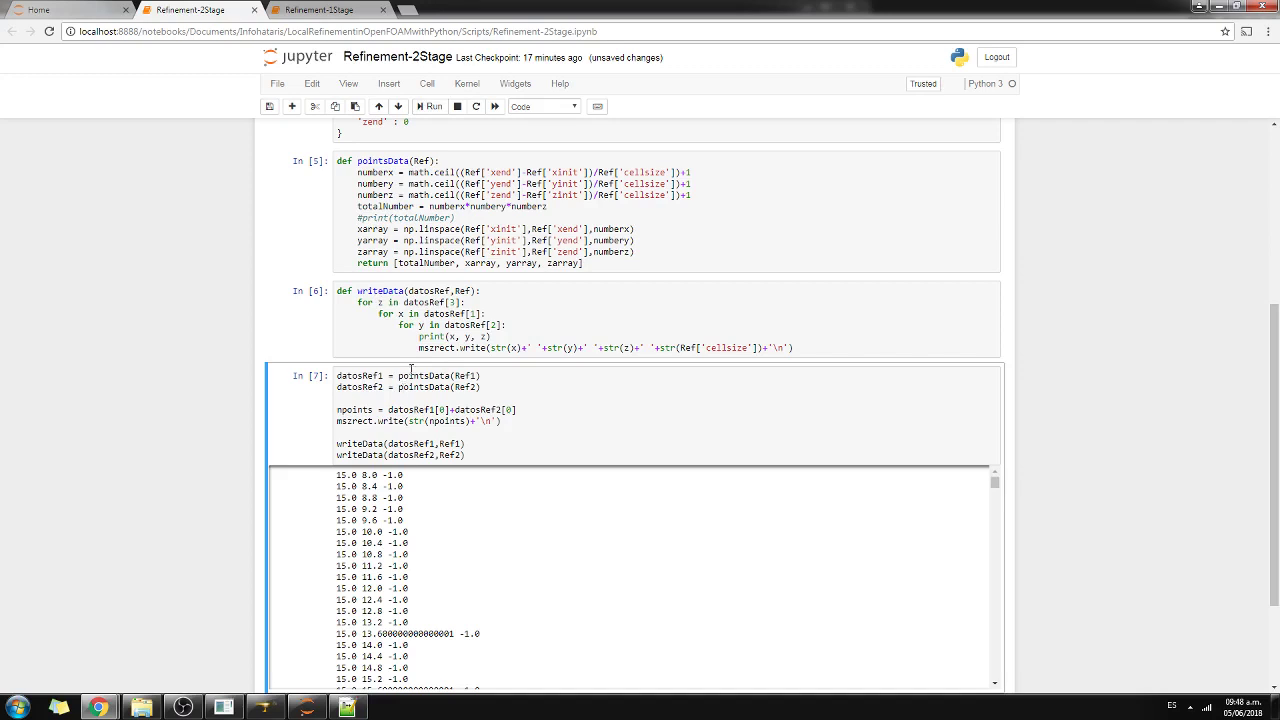
Run cell 7 to write the summed point count and both regions' points into the MSZ file.
scroll(410, 370, "up", 5)
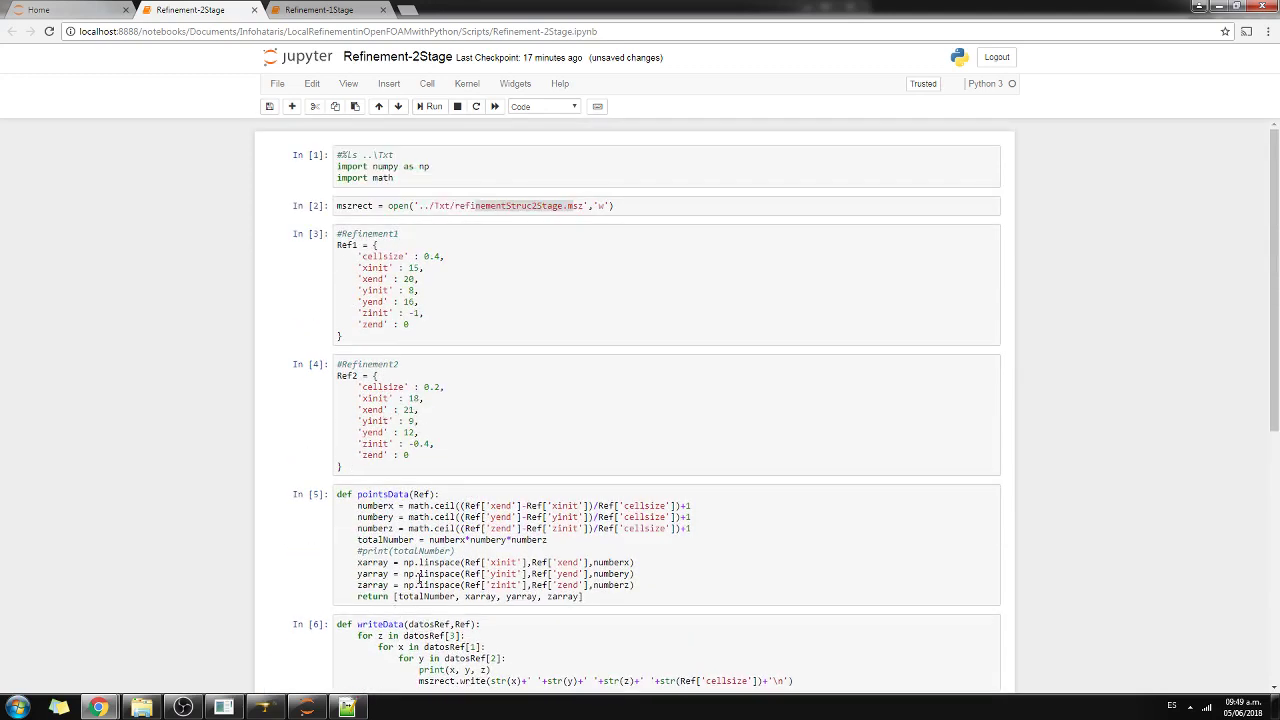
scroll(332, 527, "down", 4)
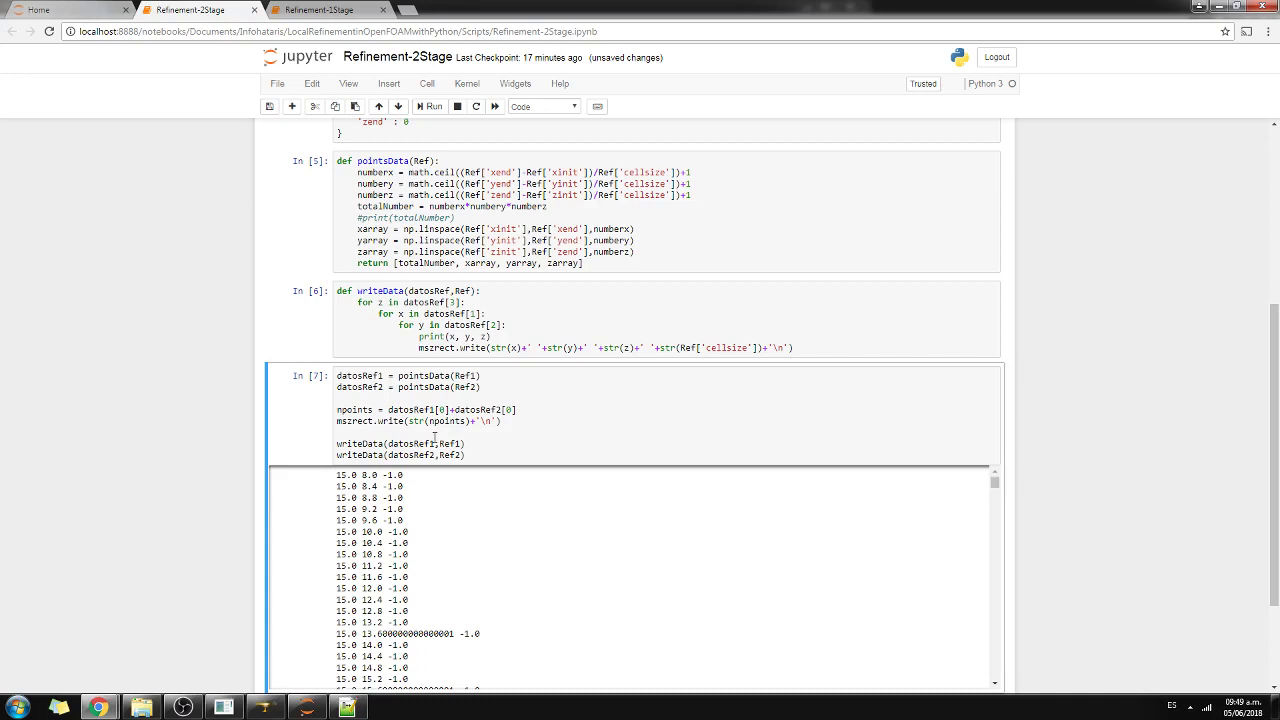
left_click(513, 420)
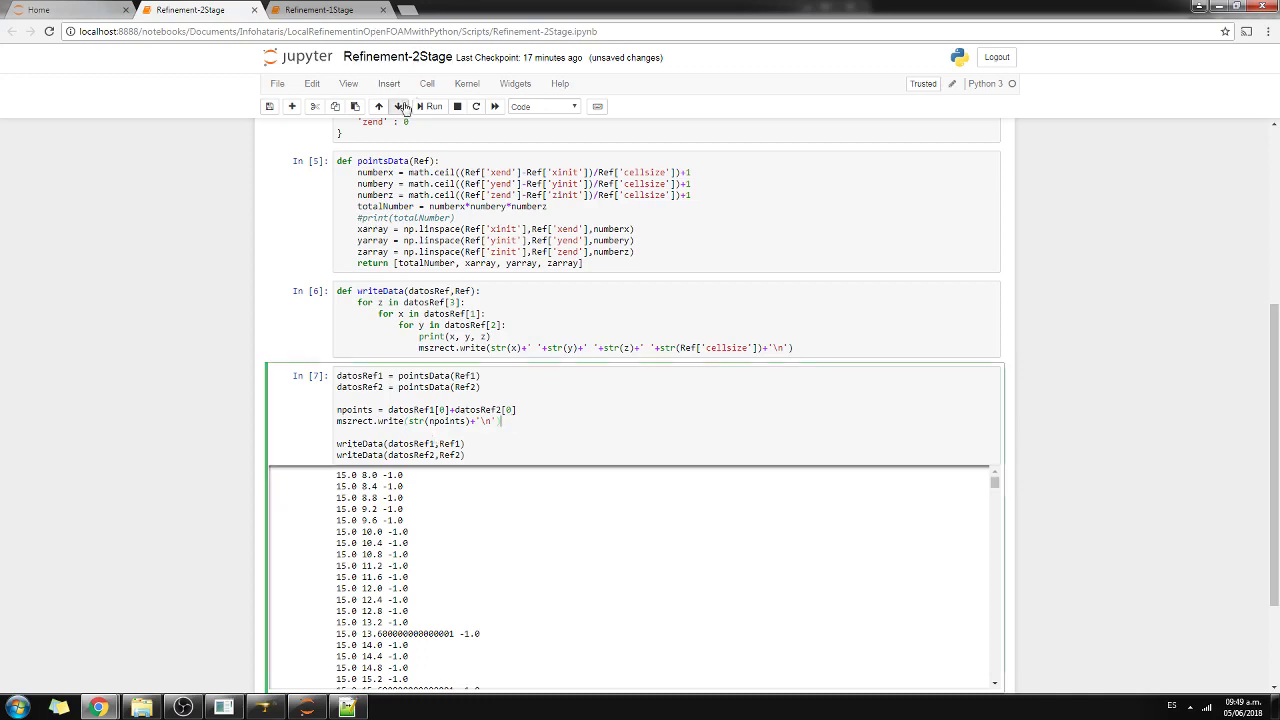
left_click(434, 107)
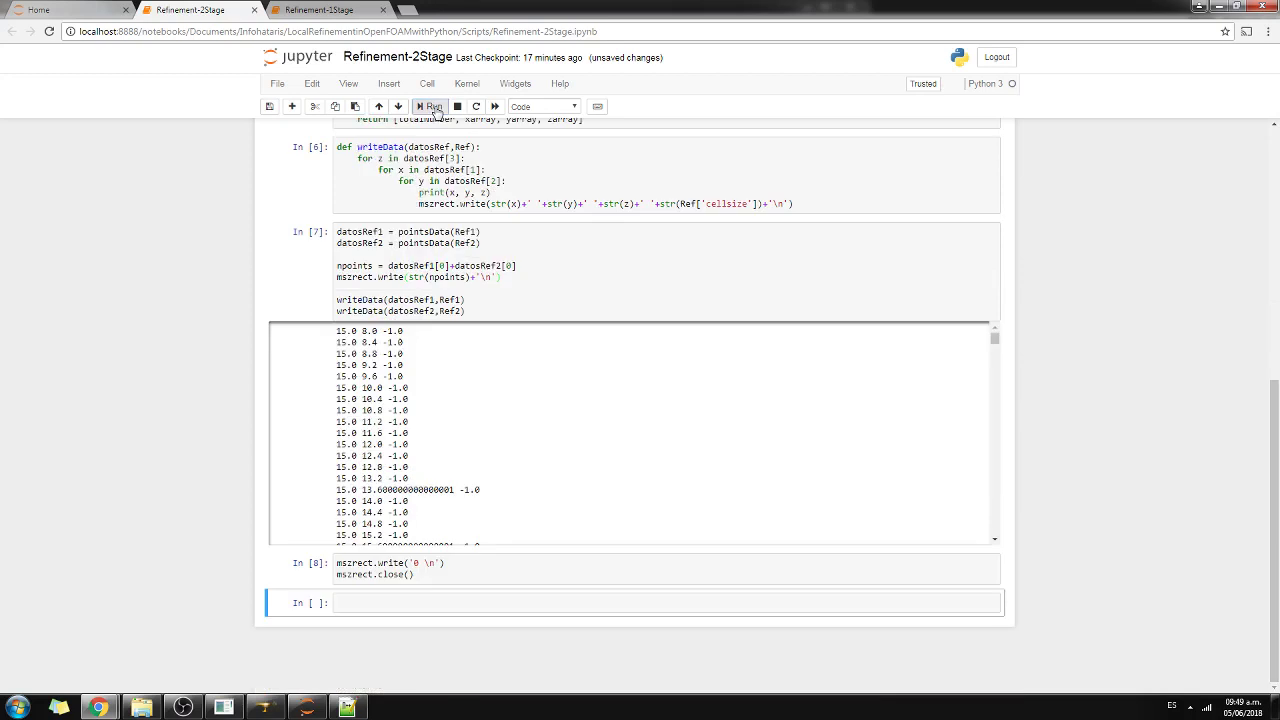
Review refinementStruc2Stage.msz's 1944 point entries in Notepad++, then go back to the Jupyter notebook.
left_click(142, 708)
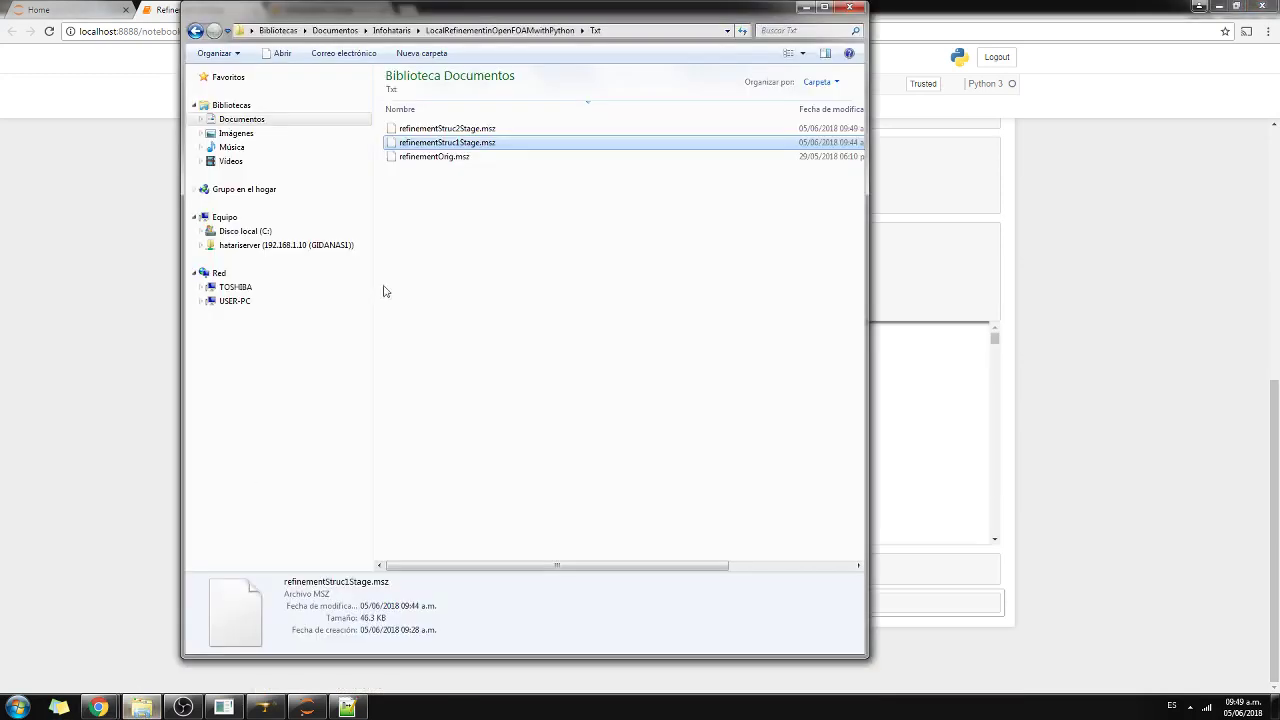
right_click(472, 128)
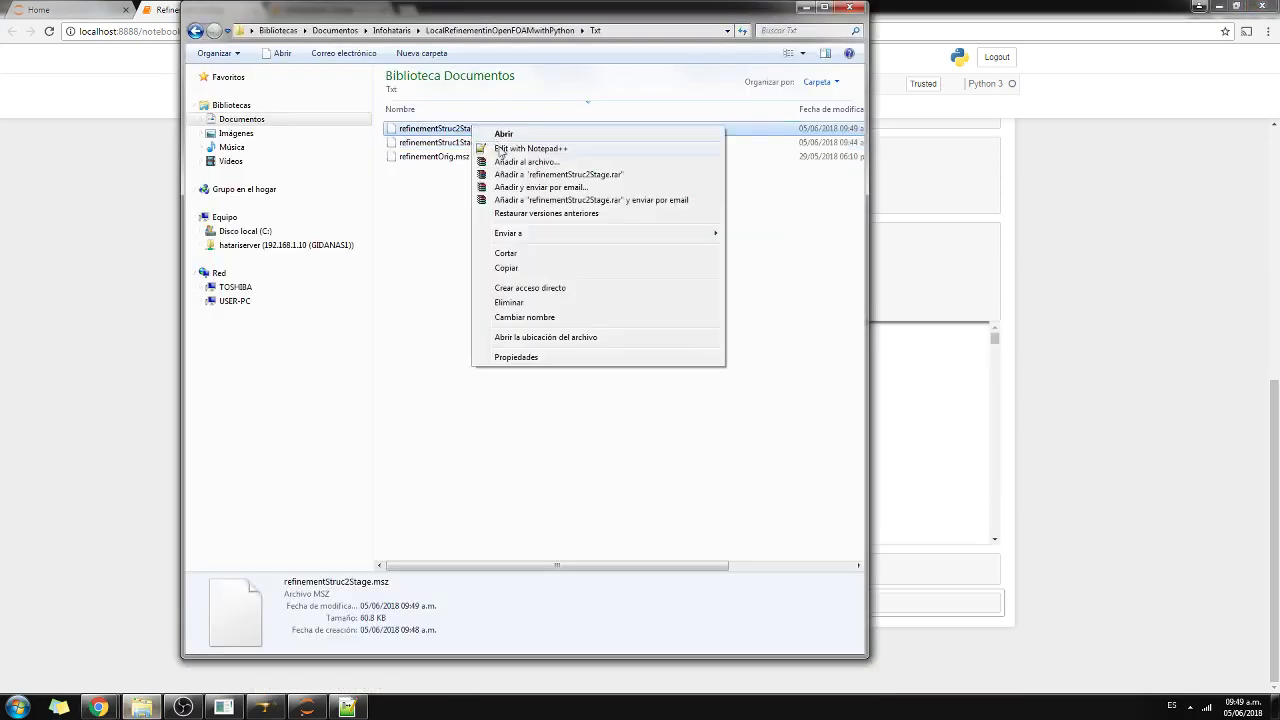
left_click(501, 148)
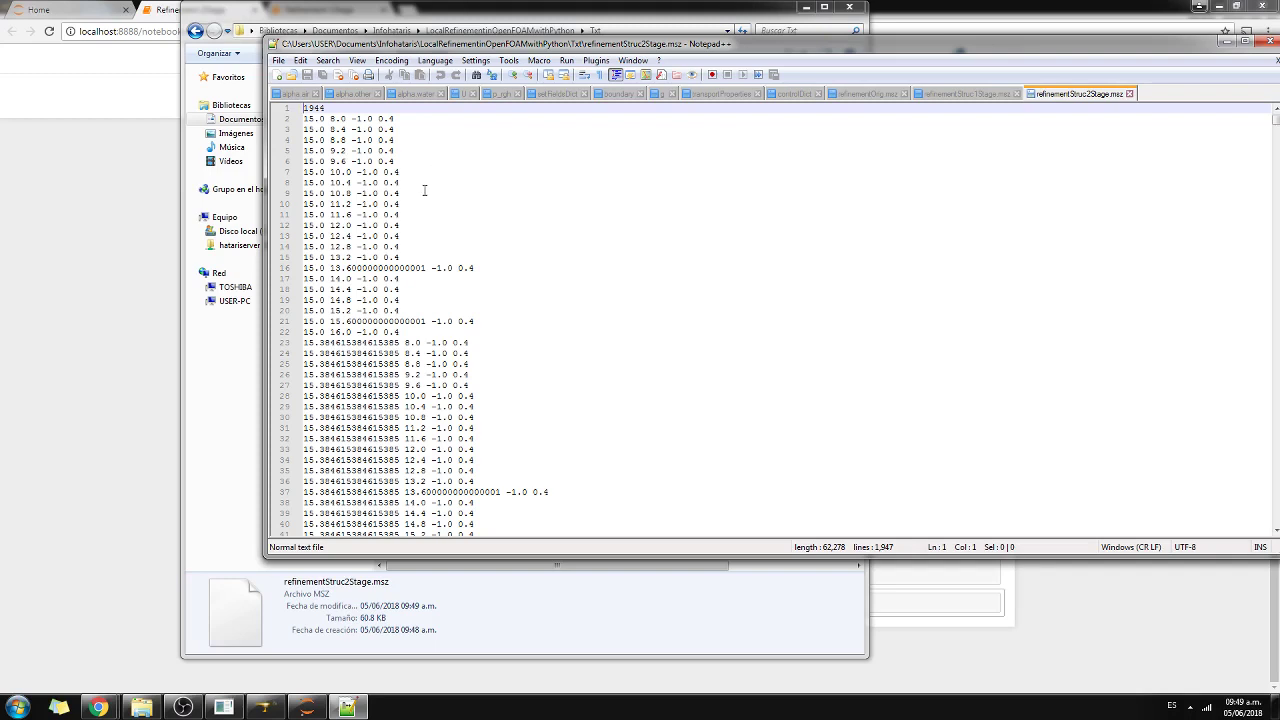
left_click(1049, 643)
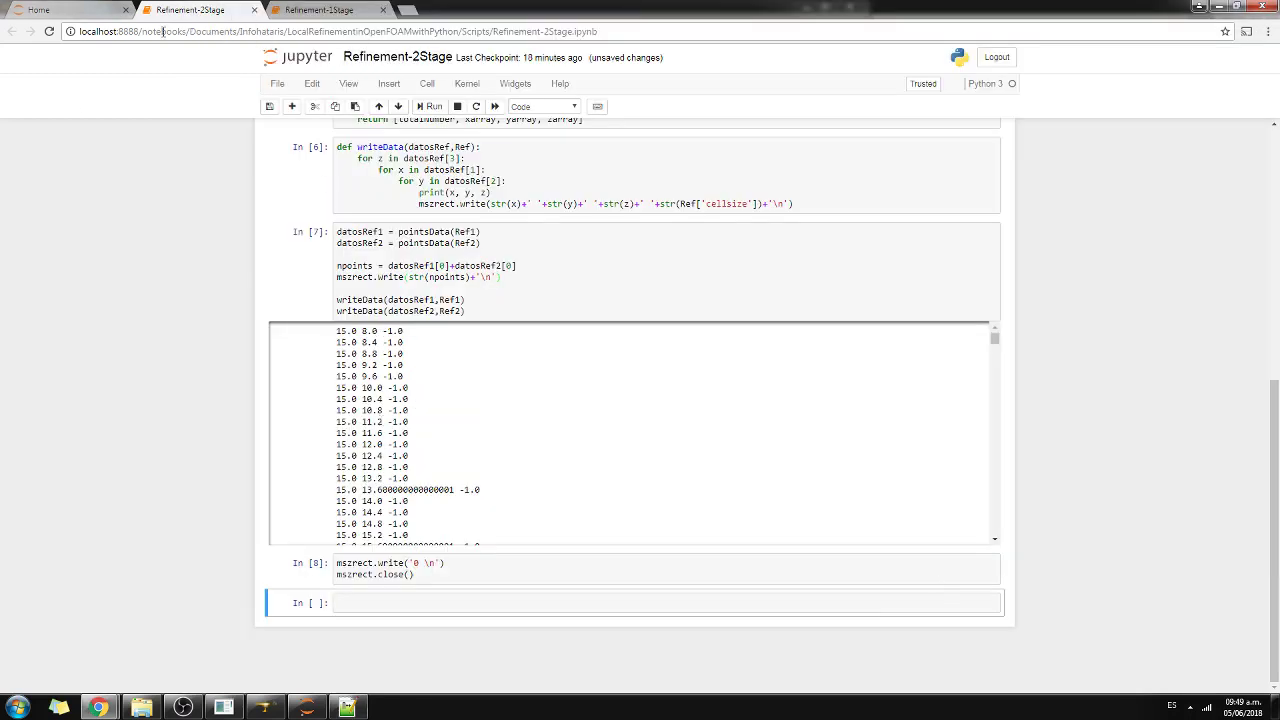
Start a new tetrahedral mesh on Fuse_1.brep_1 with the NETGEN 1D-2D-3D algorithm.
left_click(273, 713)
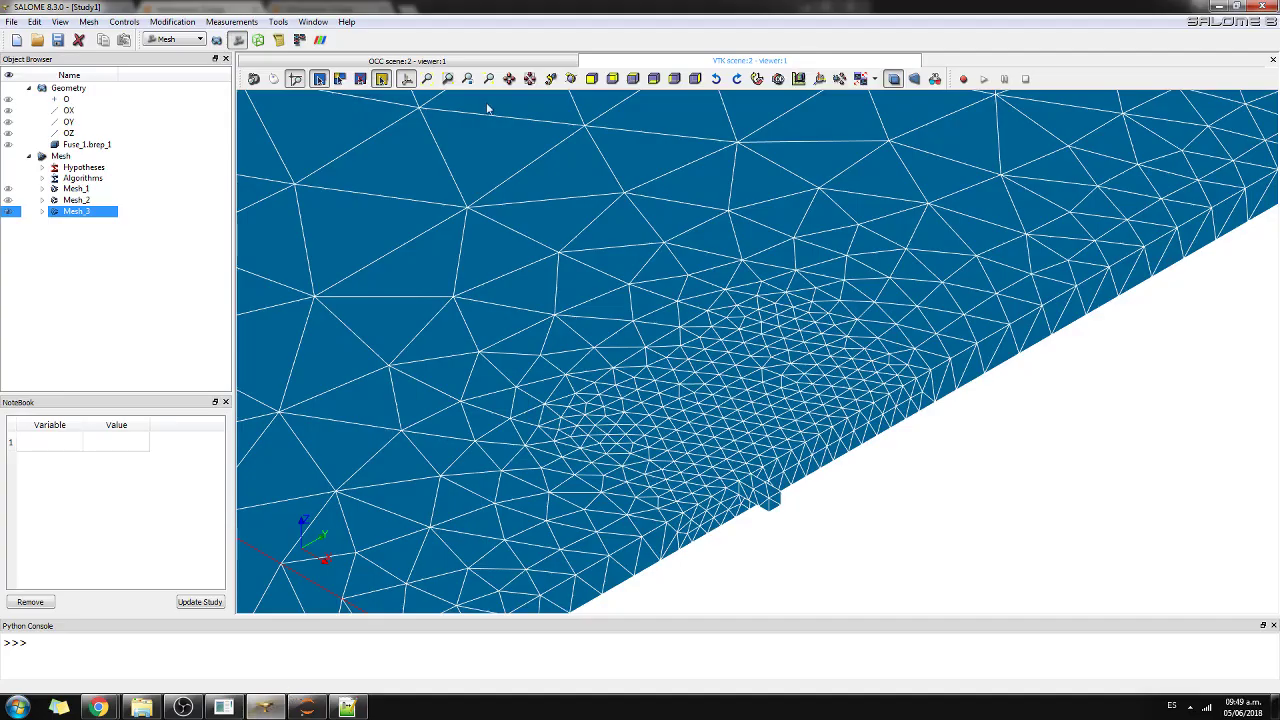
left_click(90, 21)
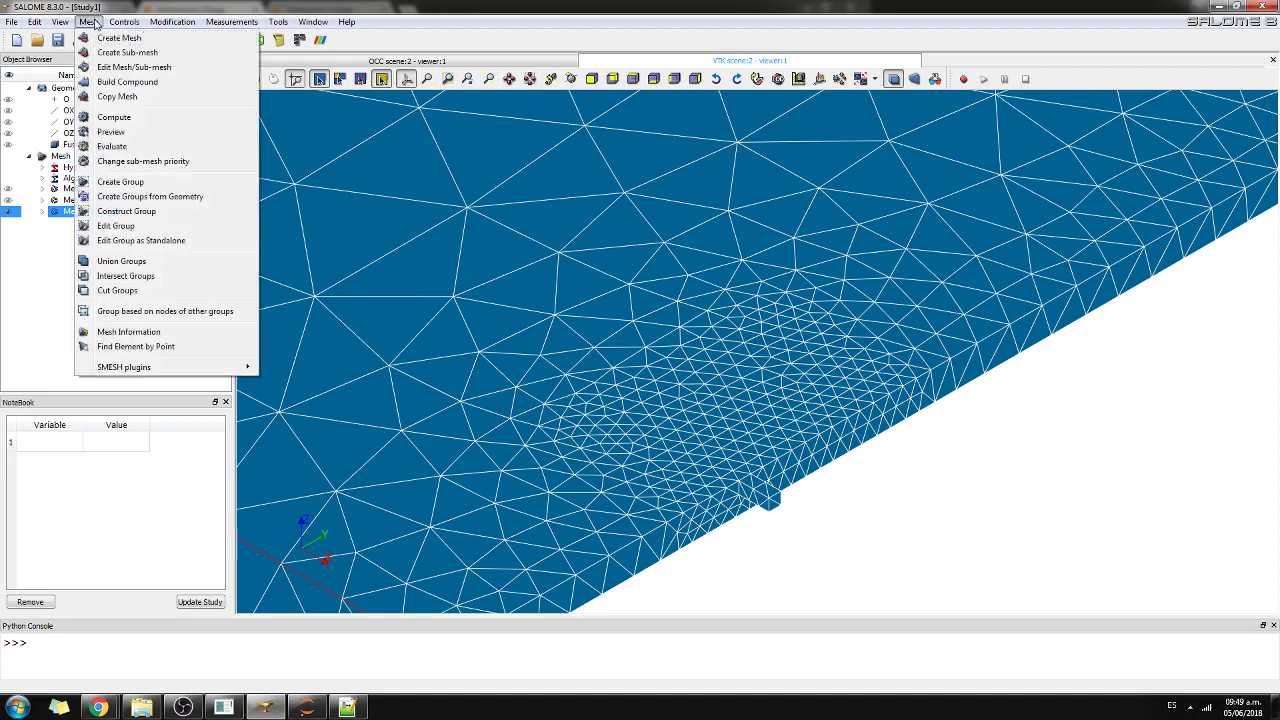
left_click(110, 34)
left_click(70, 146)
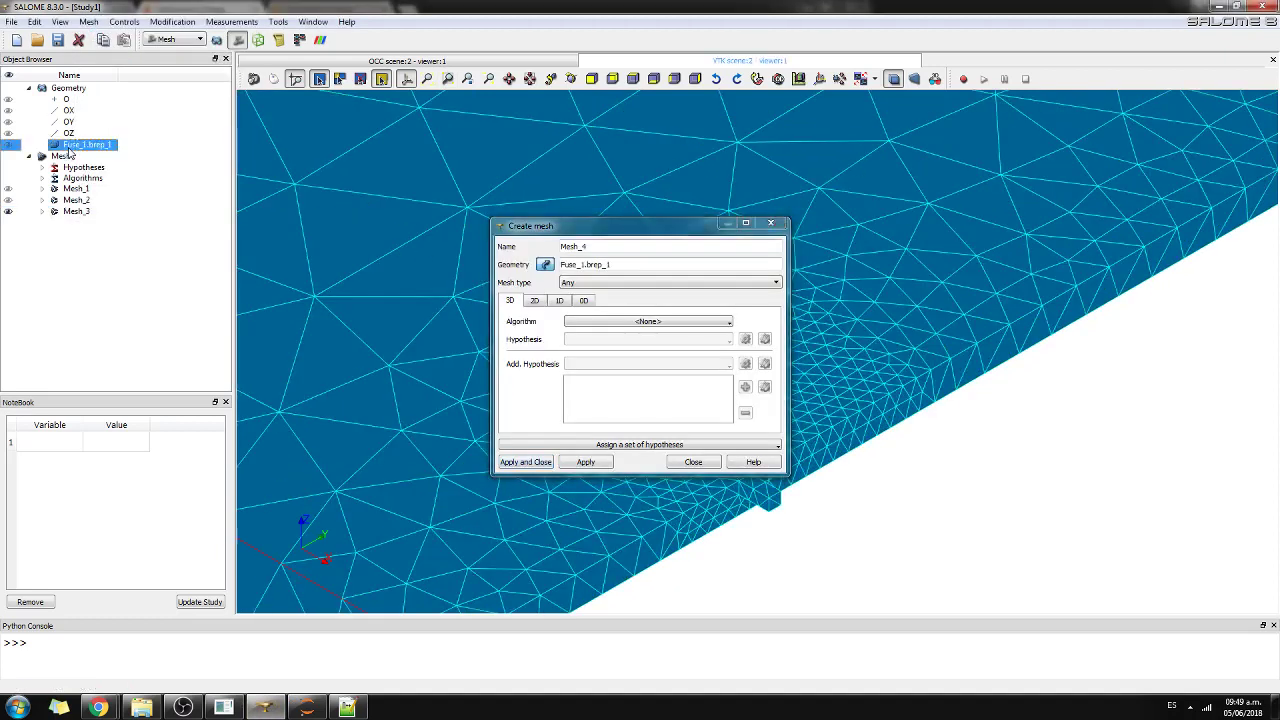
left_click(603, 284)
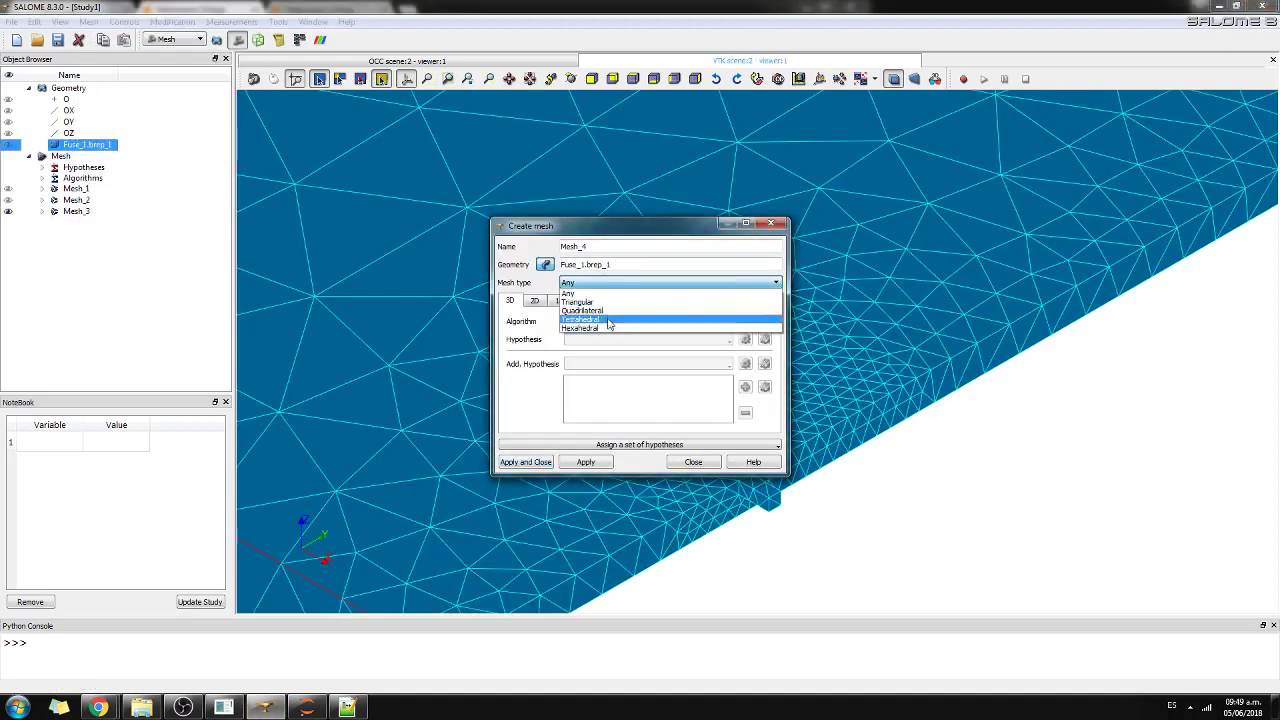
left_click(600, 319)
left_click(648, 321)
left_click(640, 371)
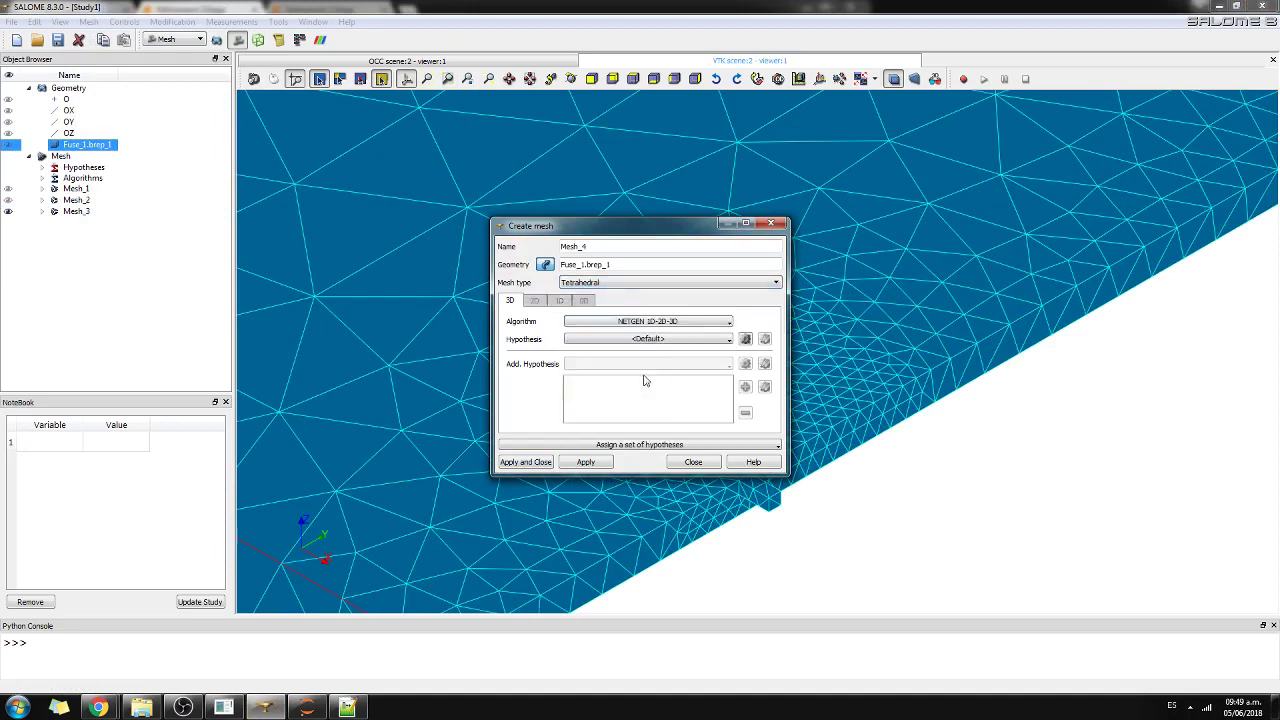
Add NETGEN 3D Parameters with min size 0.2 and refinementStruc2Stage.msz as mesh-size file, creating Mesh_4.
left_click(746, 339)
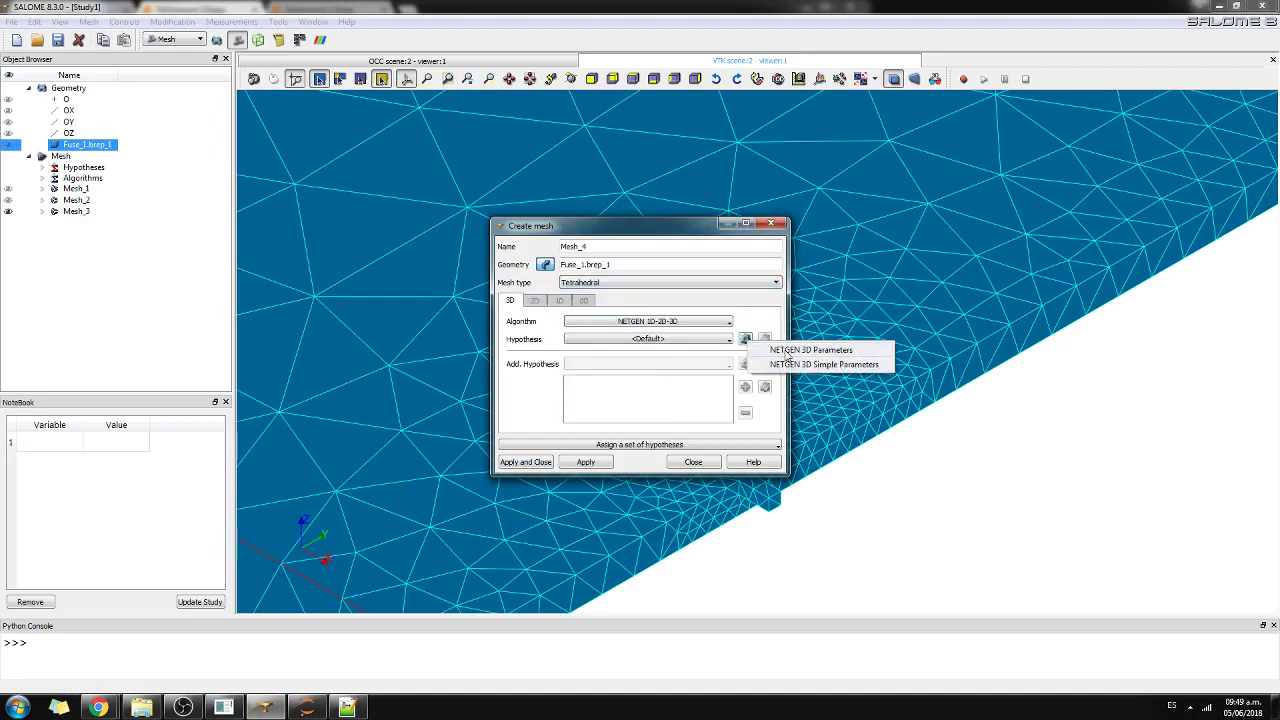
left_click(790, 350)
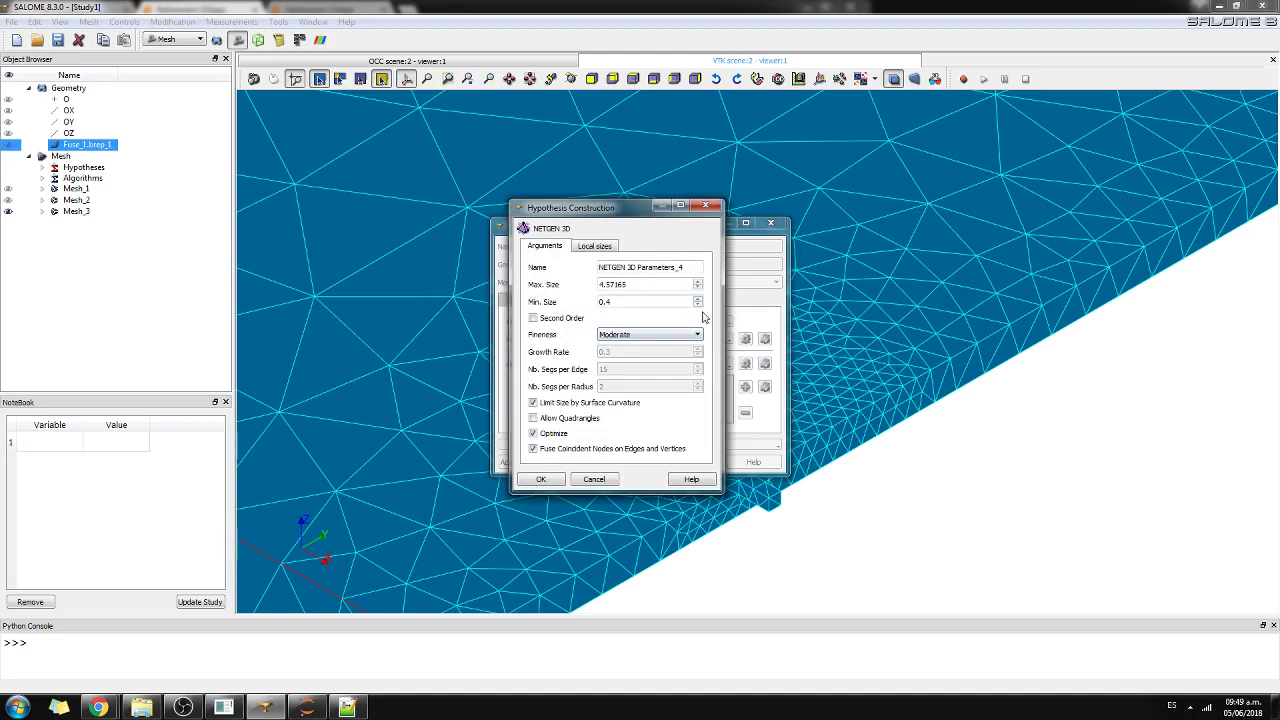
left_click_drag(625, 302, 508, 298)
type("0")
left_click(579, 247)
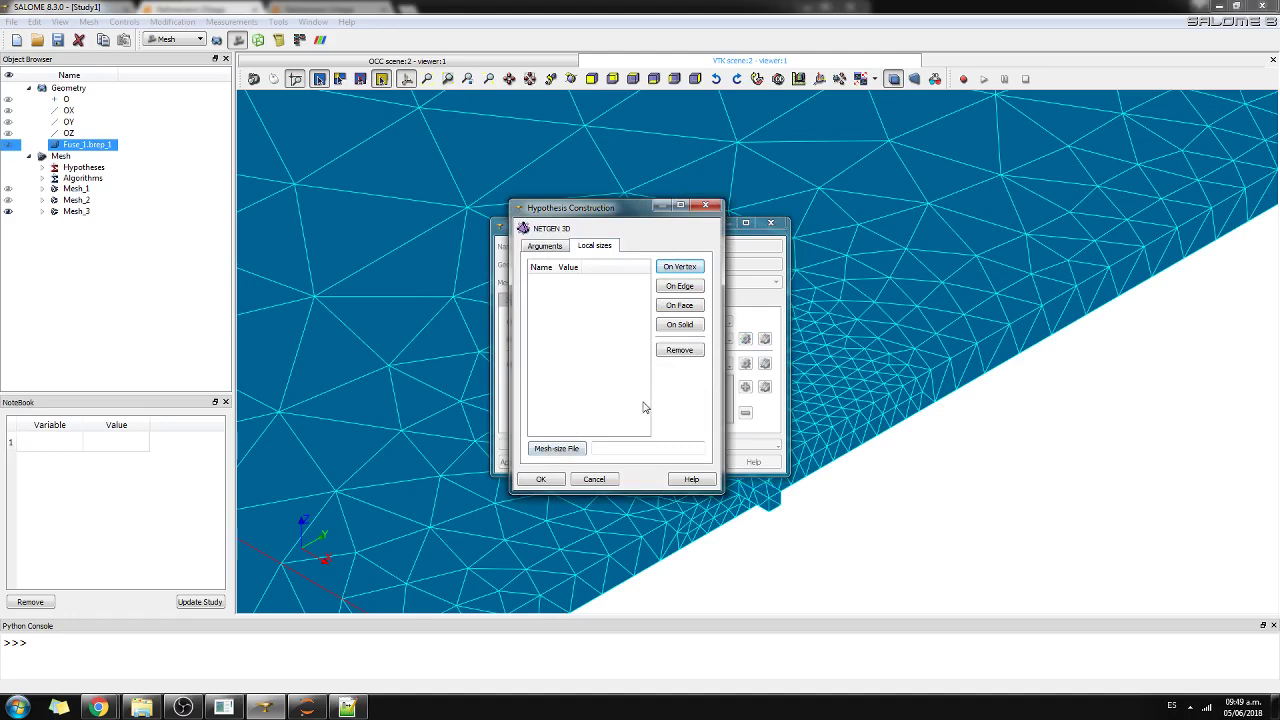
left_click(570, 449)
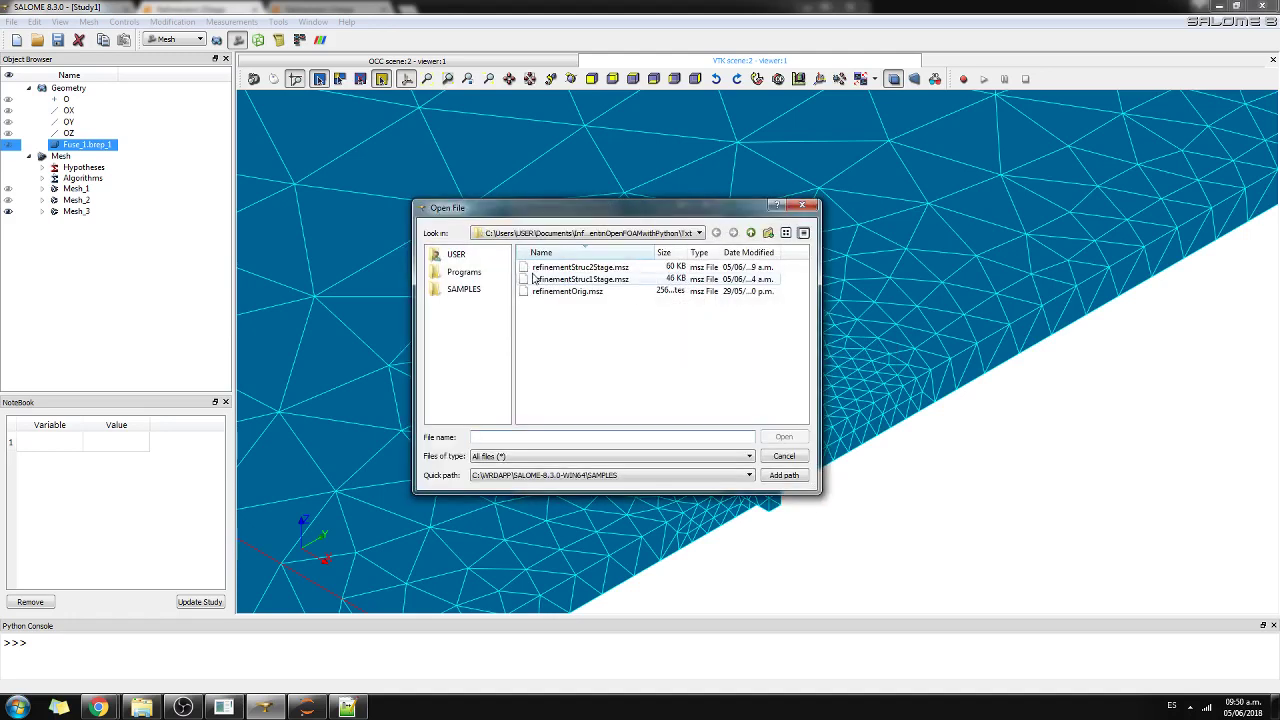
double_click(617, 268)
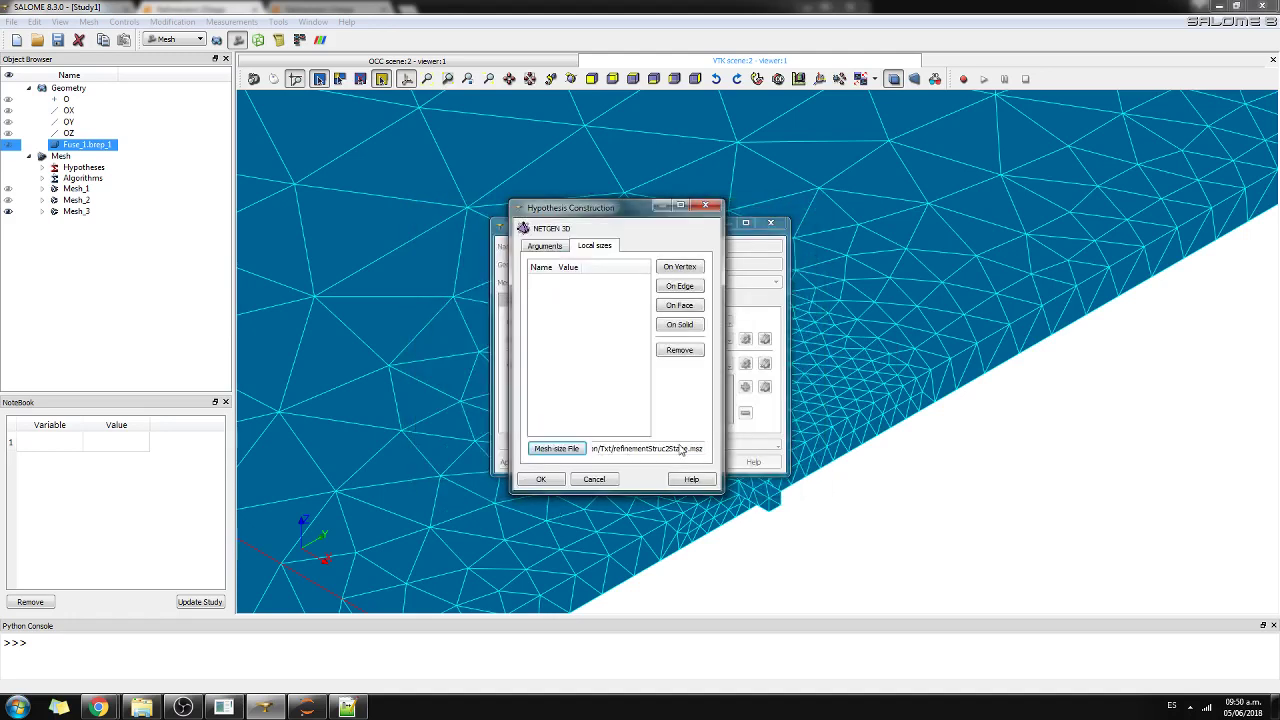
left_click(545, 247)
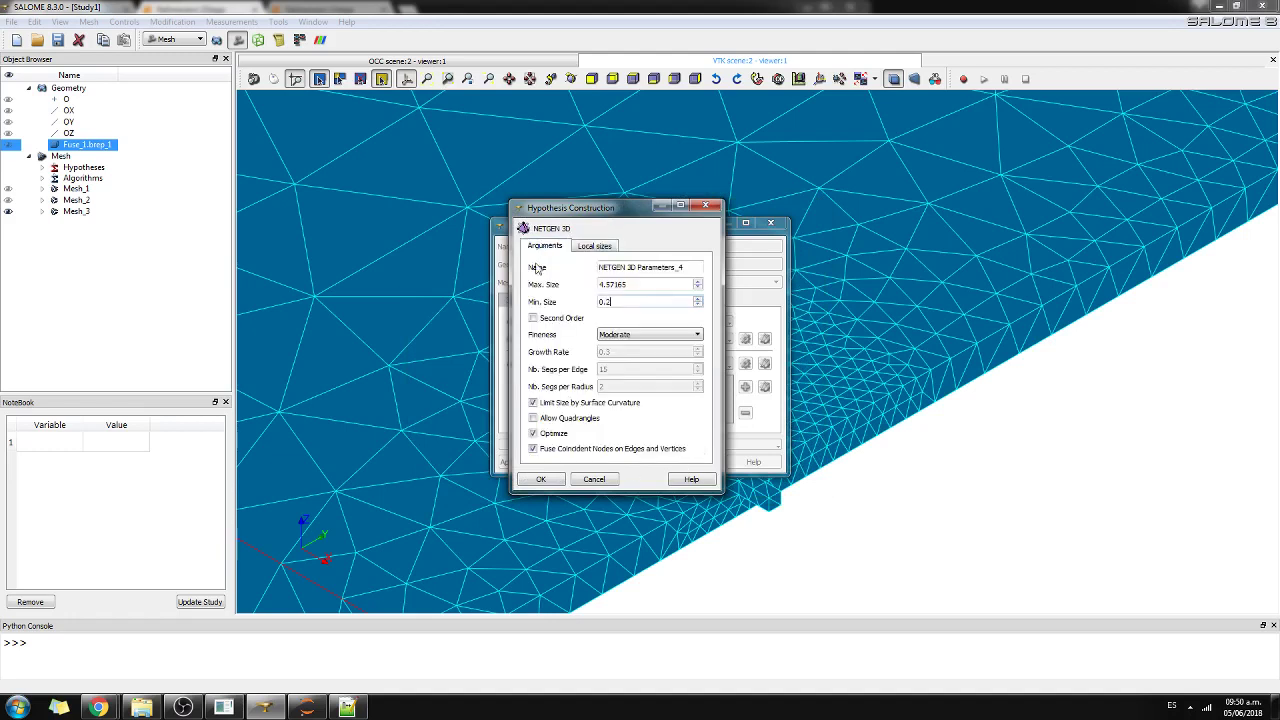
left_click(540, 478)
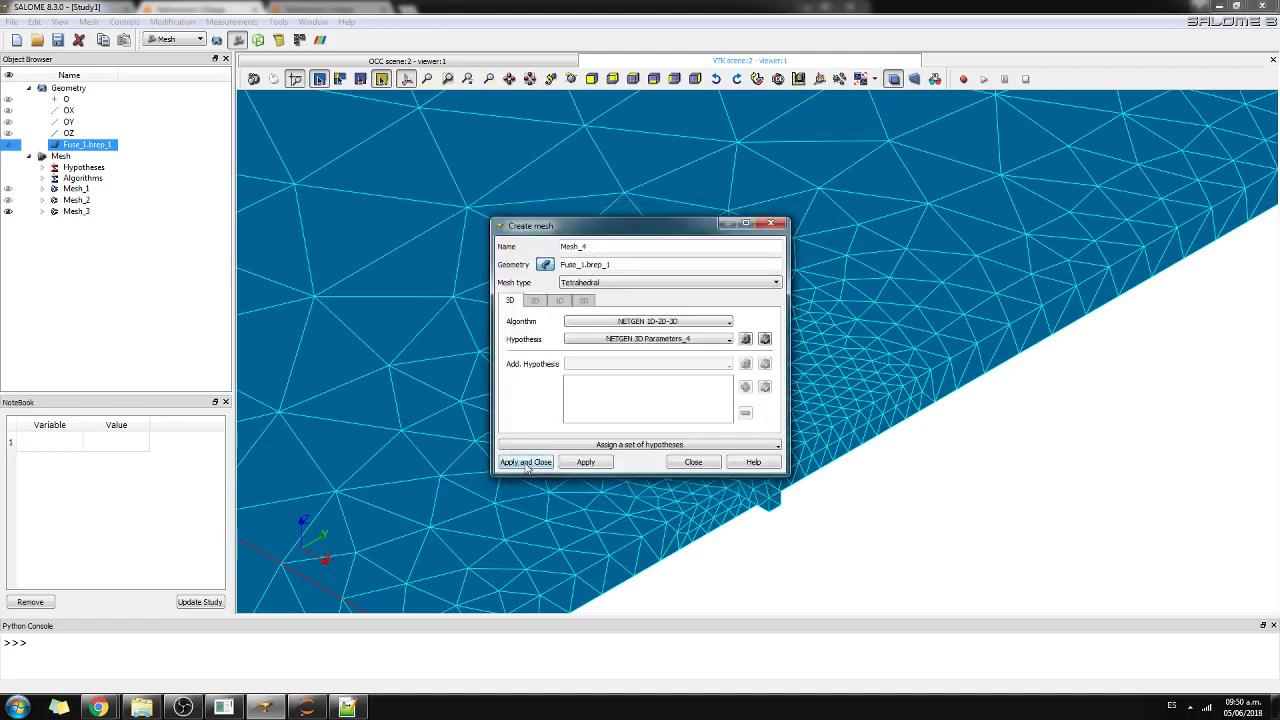
left_click(512, 462)
Compute Mesh_4 (10347 tetrahedra), hide Mesh_3, and rotate and zoom to inspect the graded refinement.
right_click(86, 223)
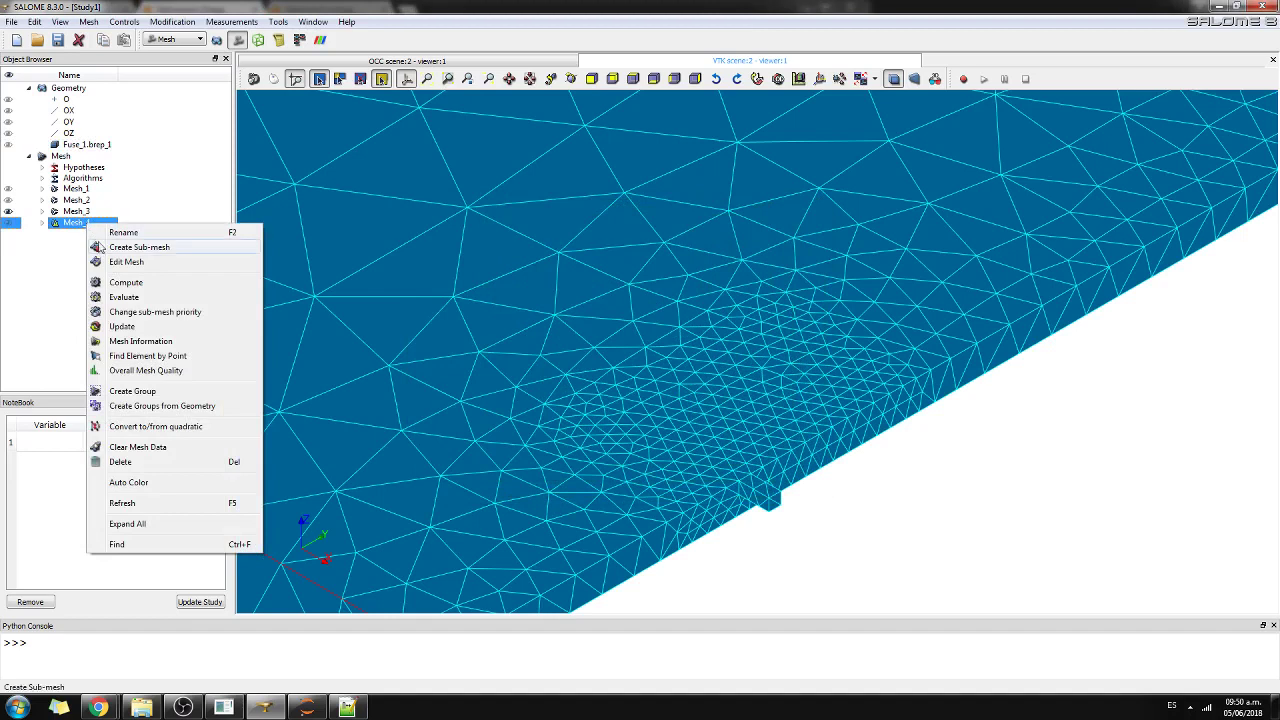
left_click(122, 282)
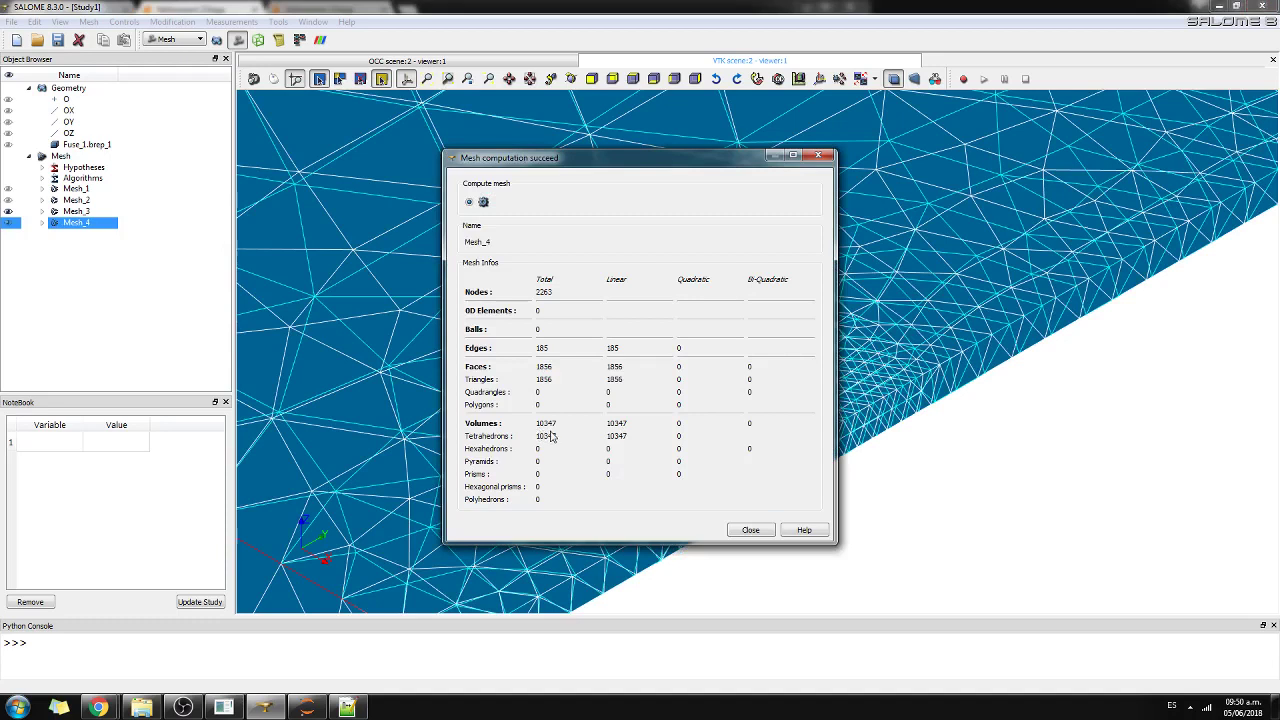
left_click(752, 531)
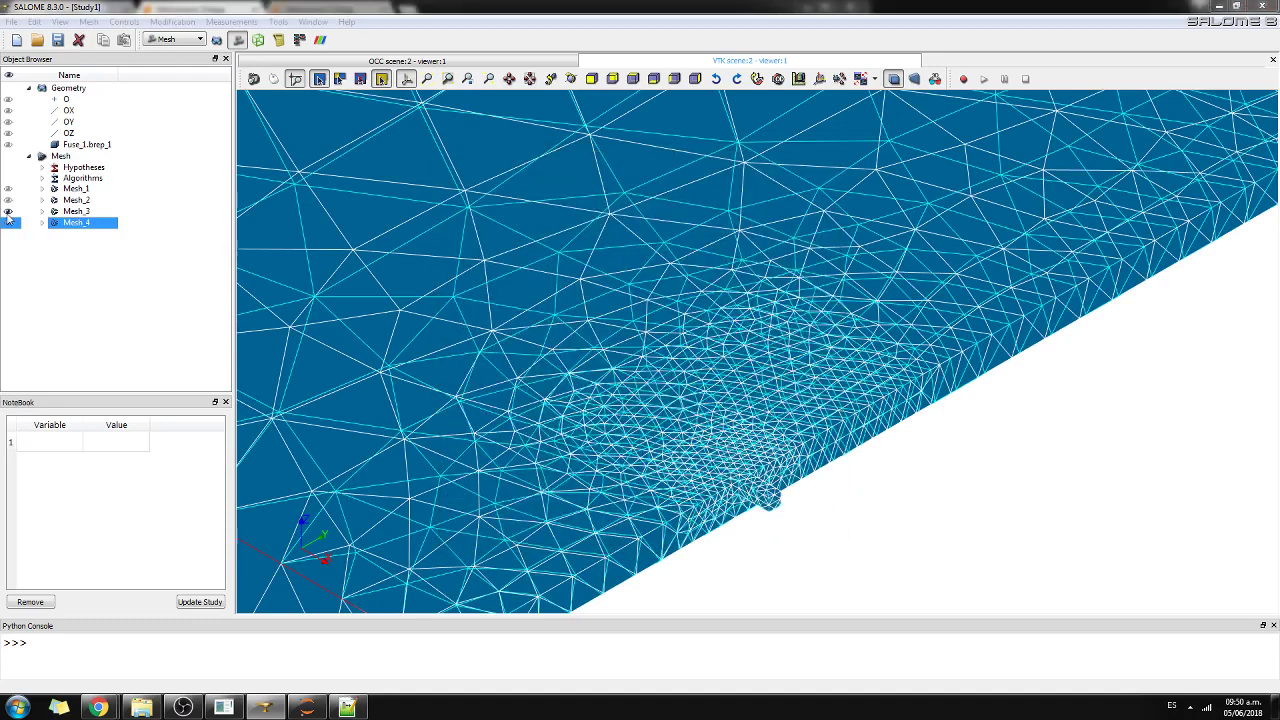
left_click(8, 212)
left_click(8, 220)
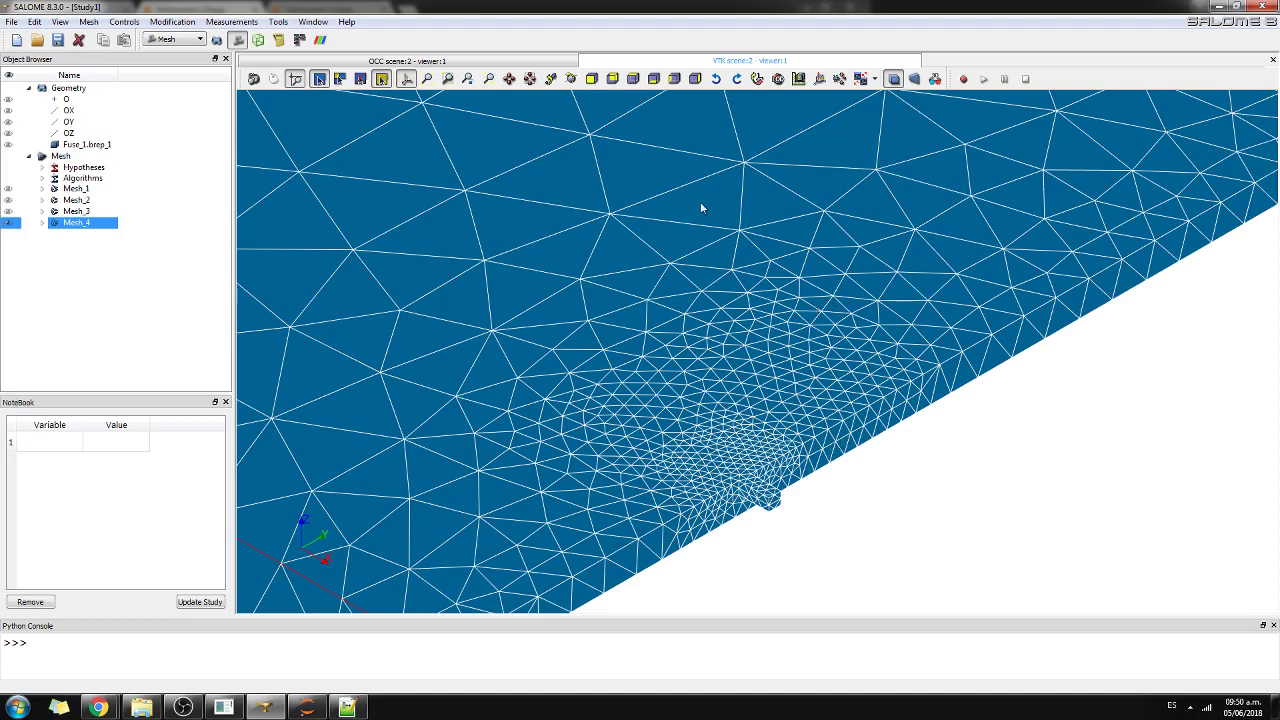
left_click_drag(814, 286, 814, 288)
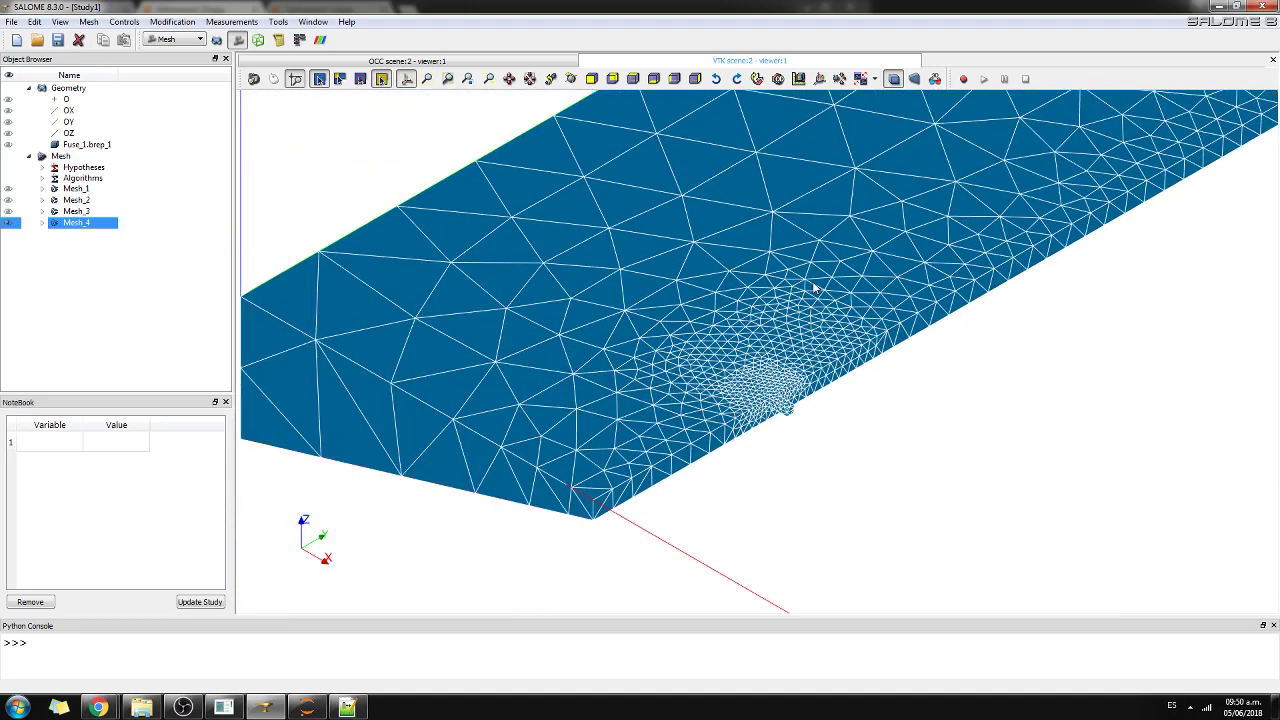
scroll(814, 288, "up", 3)
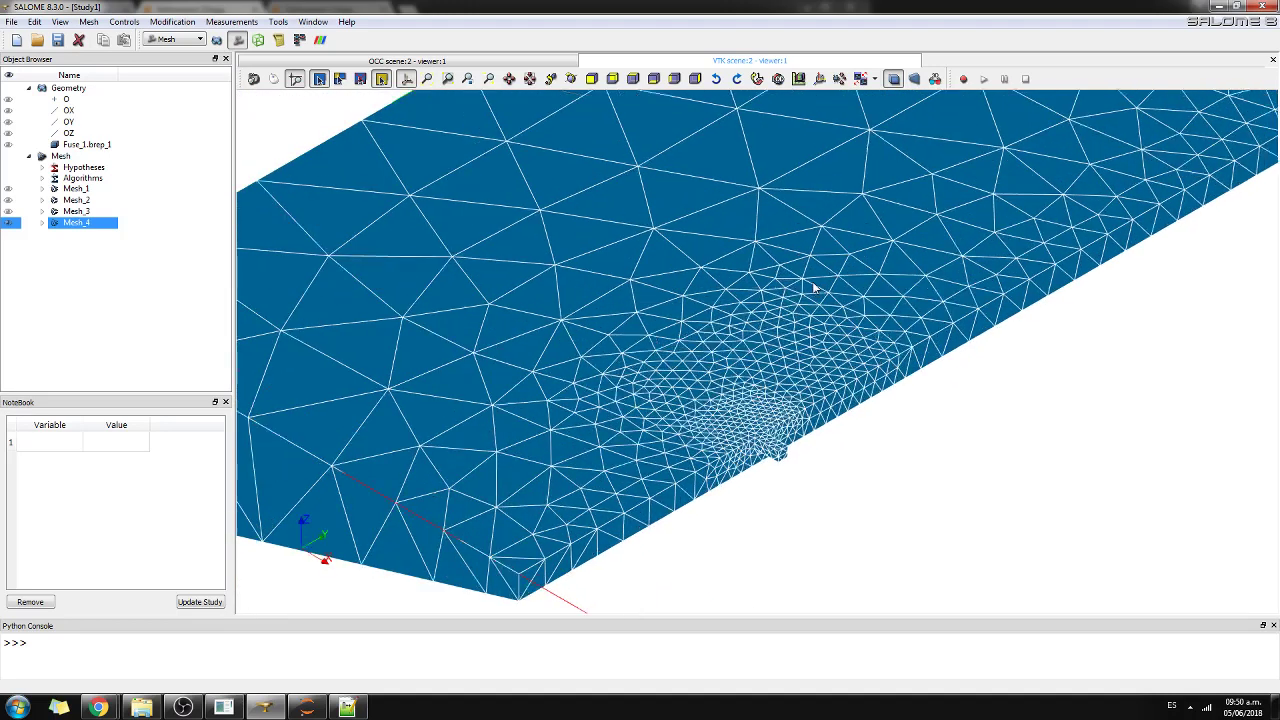